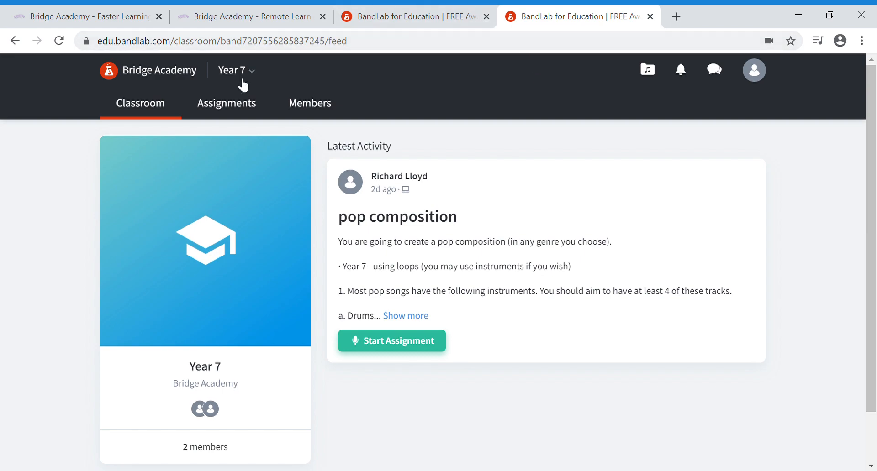
- Expand the full pop composition brief in the Year 7 classroom and start the assignment
left_click_drag(370, 43, 97, 50)
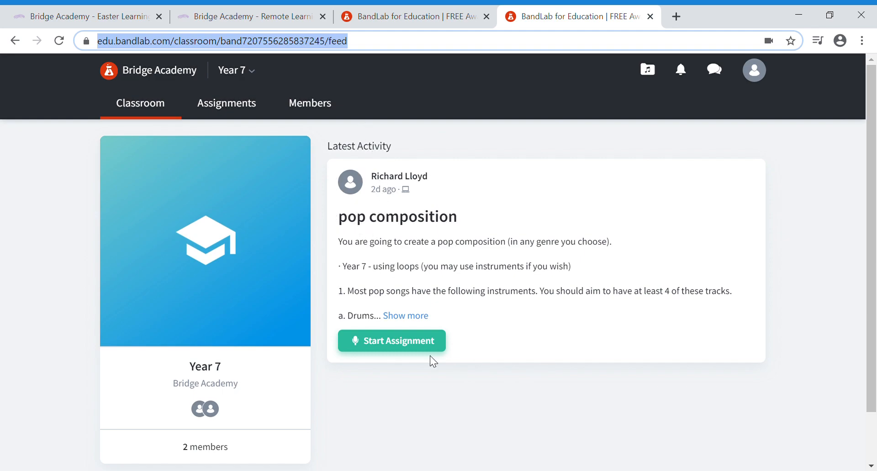
left_click(406, 316)
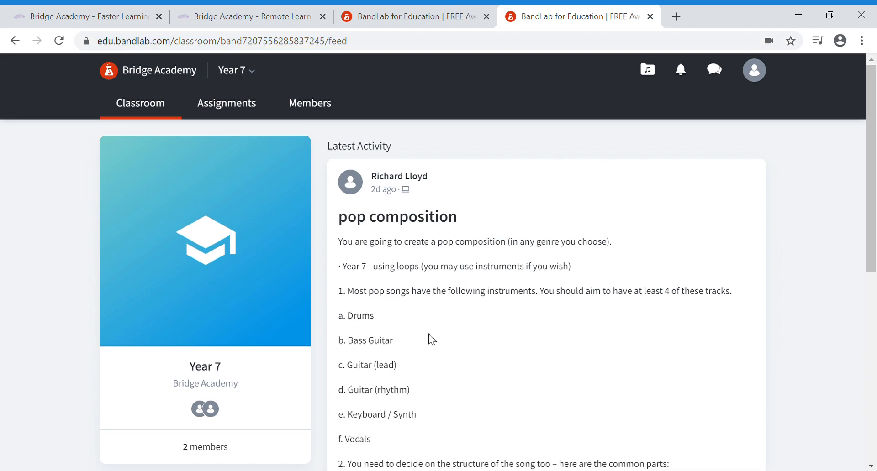
scroll(429, 338, "down", 8)
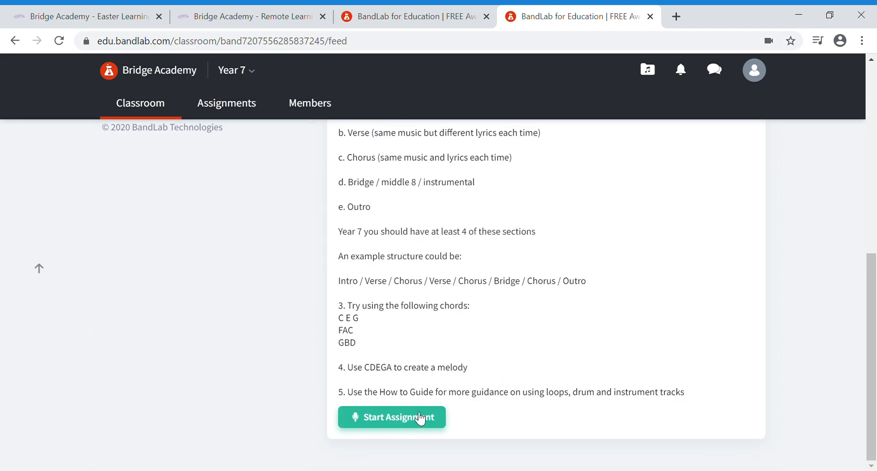
left_click(402, 421)
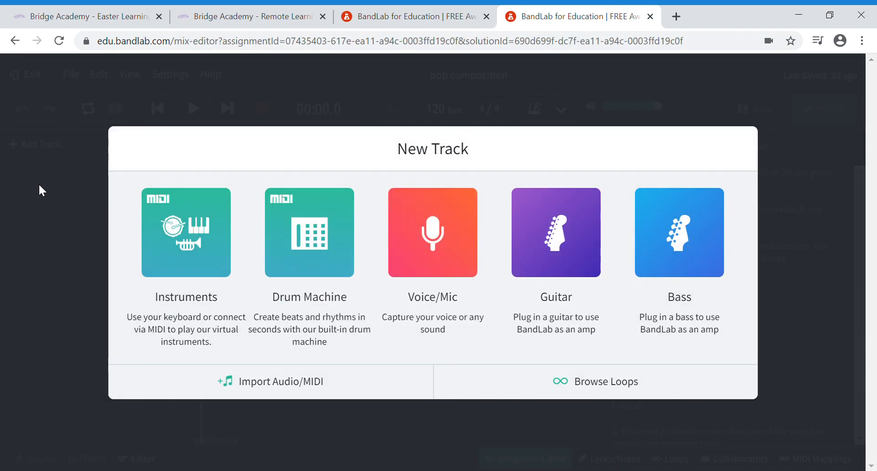
- Create a virtual Instruments track and hide both the assignment brief and the on-screen piano
left_click(178, 245)
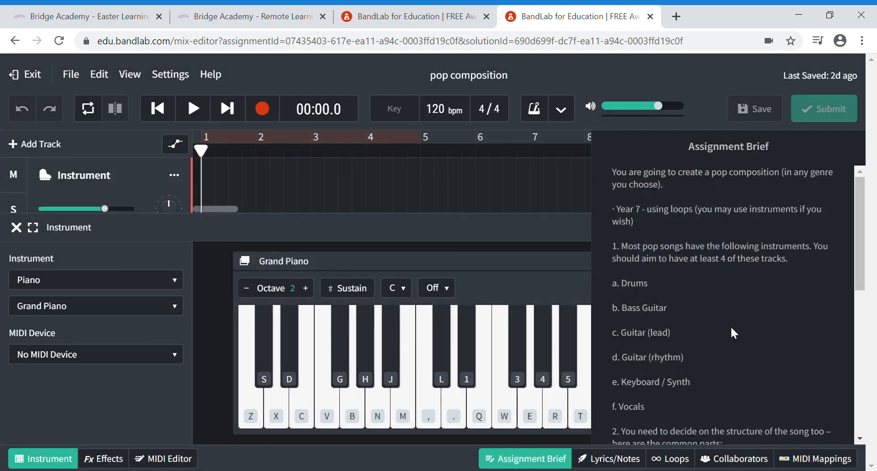
left_click(550, 462)
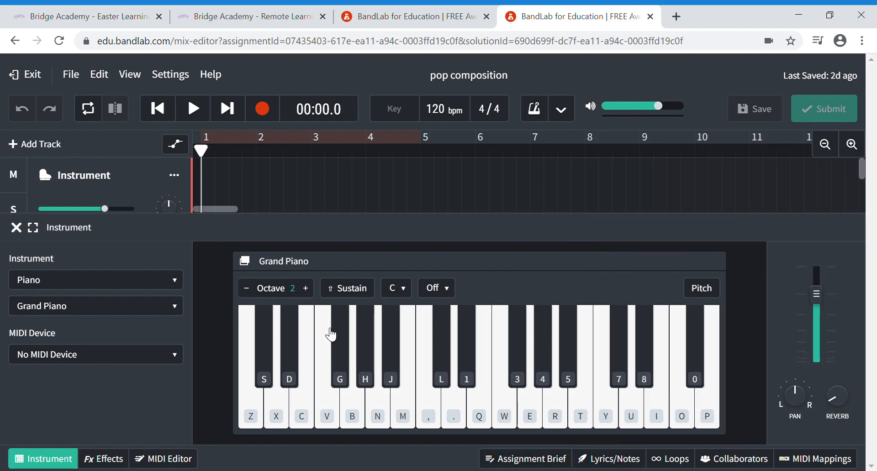
left_click(58, 462)
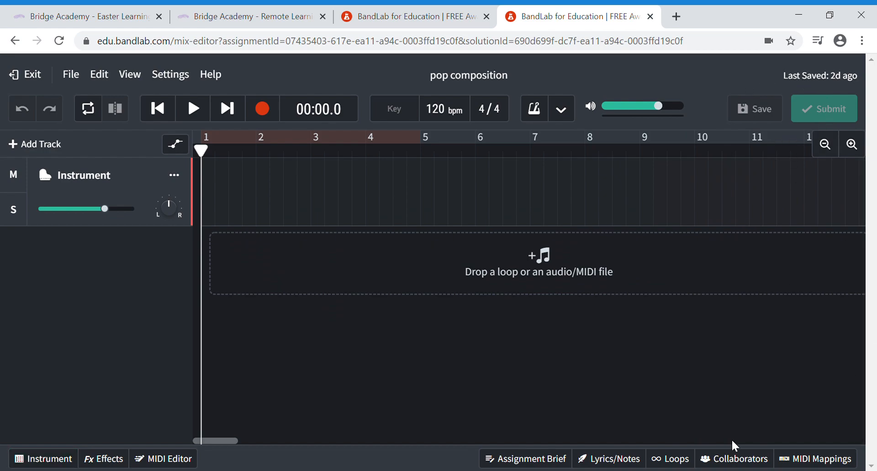
- Open the loop library and filter all loops by the Beats instrument
left_click(687, 464)
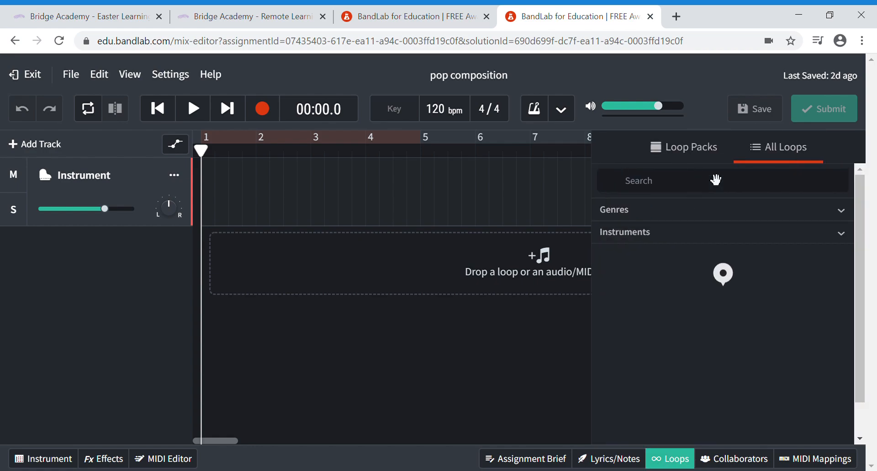
left_click(834, 211)
left_click(836, 211)
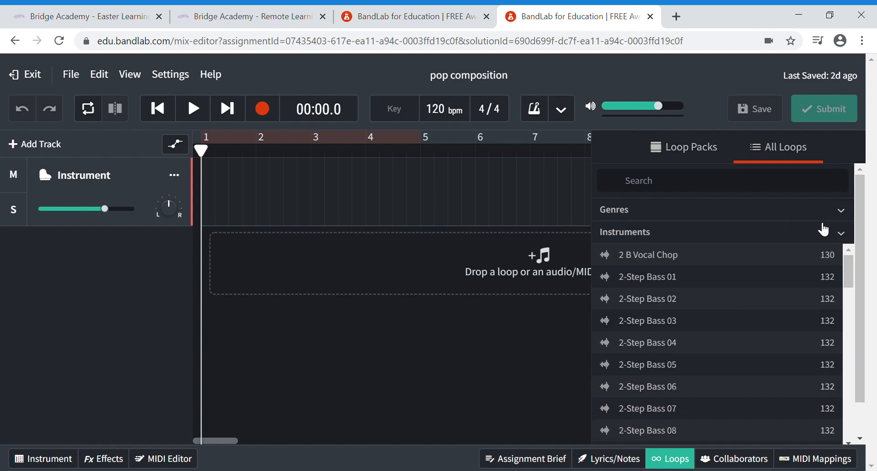
left_click(825, 233)
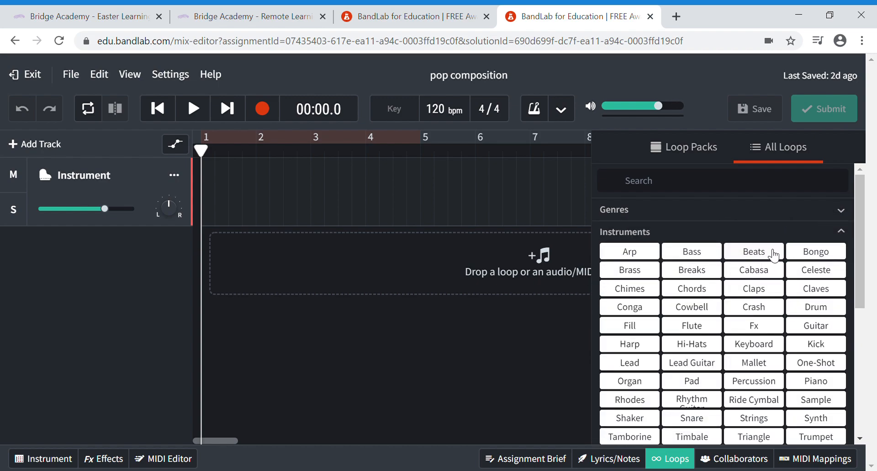
left_click(769, 255)
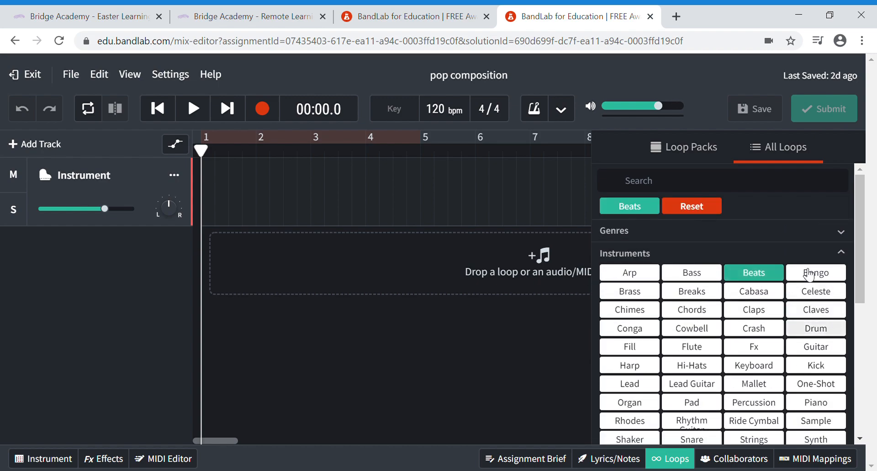
- Browse the beat loops and audition Adrenalin Breaks 08 and Afrobeat Drums 15
scroll(813, 256, "down", 4)
scroll(715, 322, "down", 10)
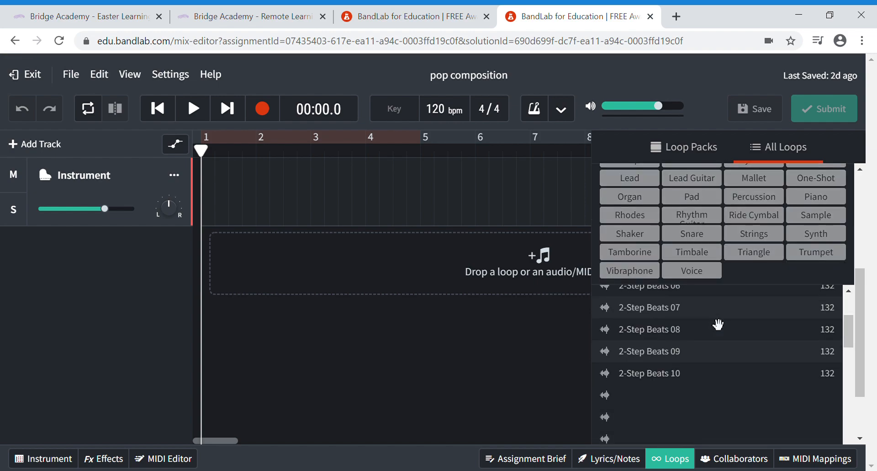
scroll(714, 324, "down", 10)
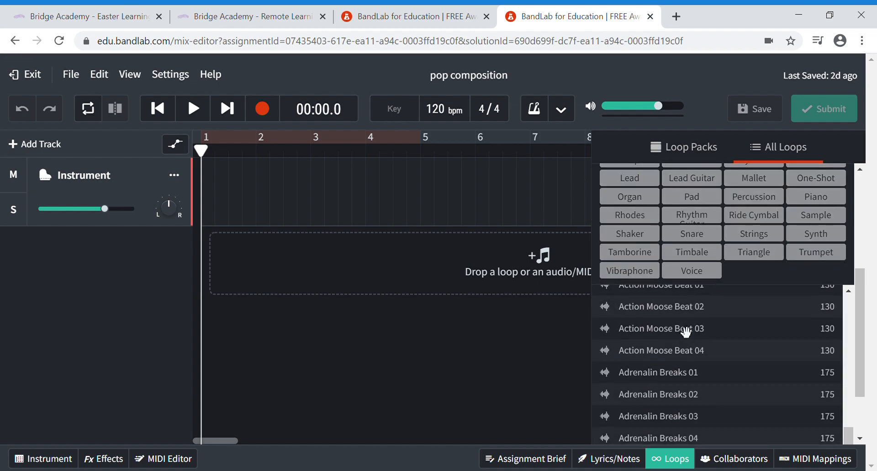
scroll(680, 332, "down", 2)
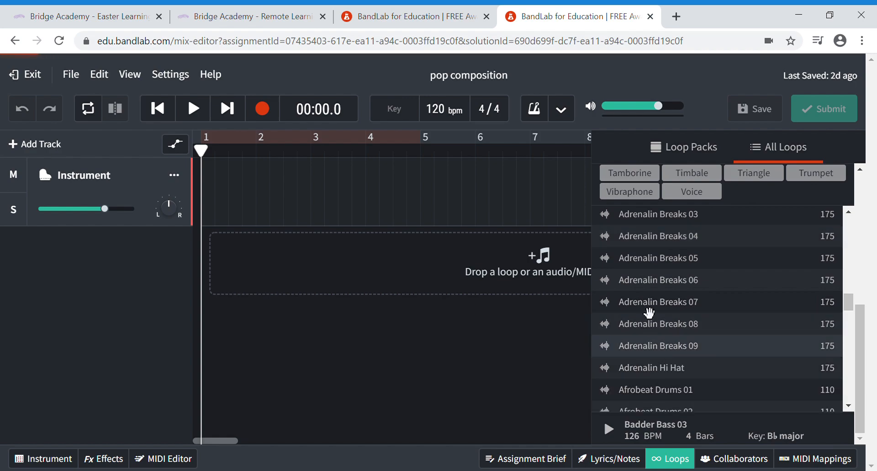
left_click(648, 334)
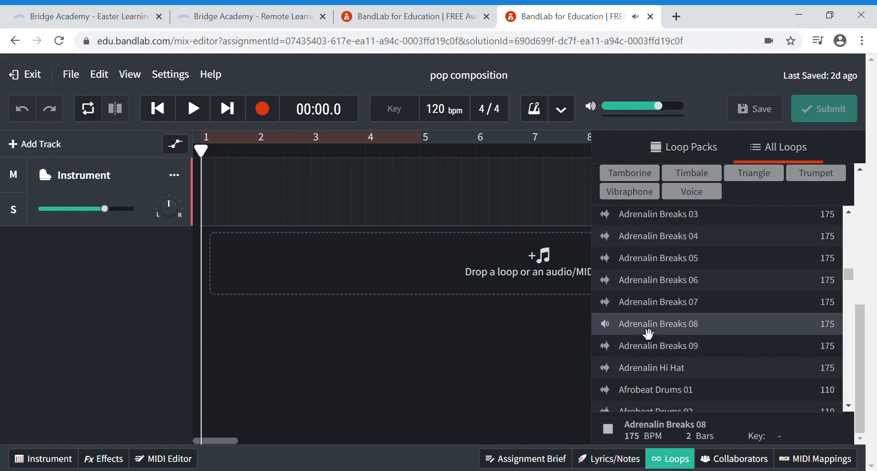
scroll(680, 307, "down", 10)
scroll(685, 306, "down", 3)
scroll(683, 303, "up", 3)
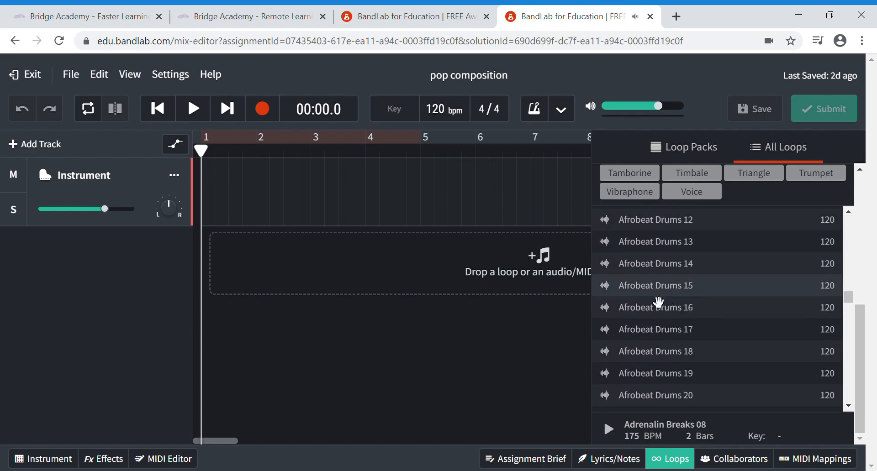
left_click(662, 295)
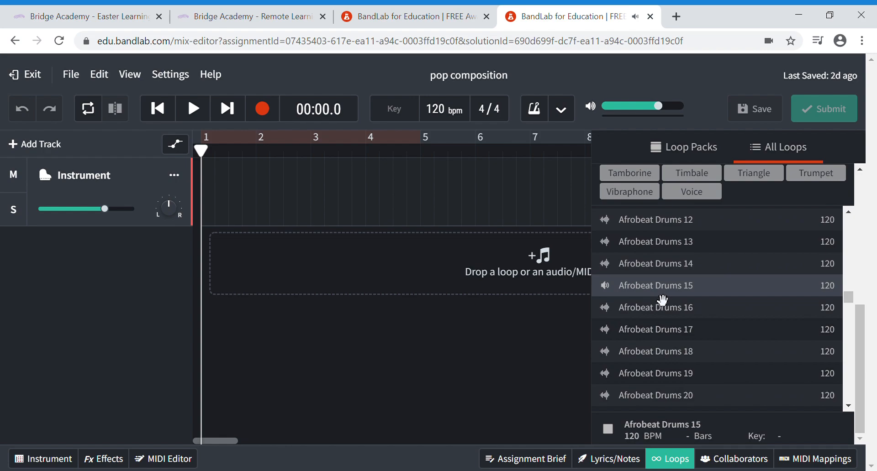
- Place the Afrobeat Drums 15 loop on a new track from bar 1 and repeat it to about the middle of bar 8
left_click_drag(667, 298, 320, 246)
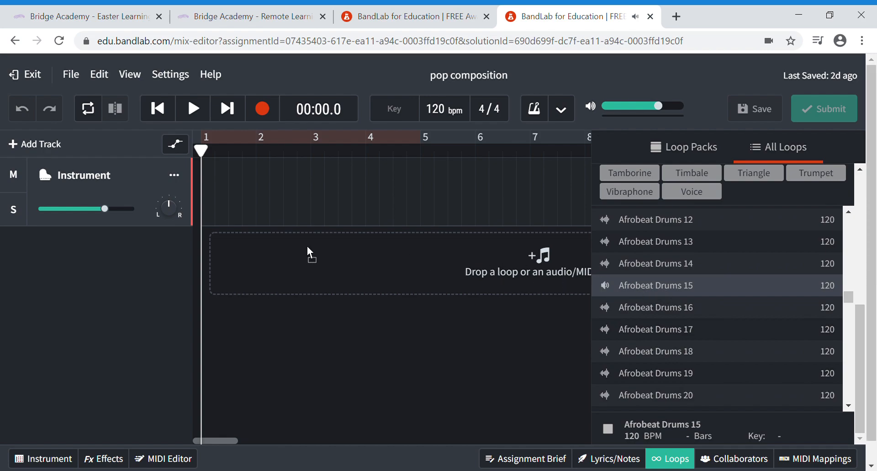
left_click_drag(240, 260, 233, 264)
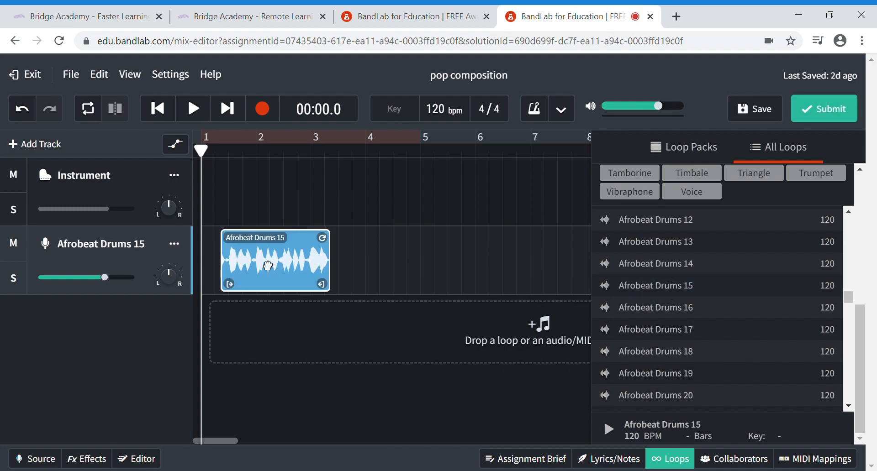
left_click_drag(276, 265, 257, 266)
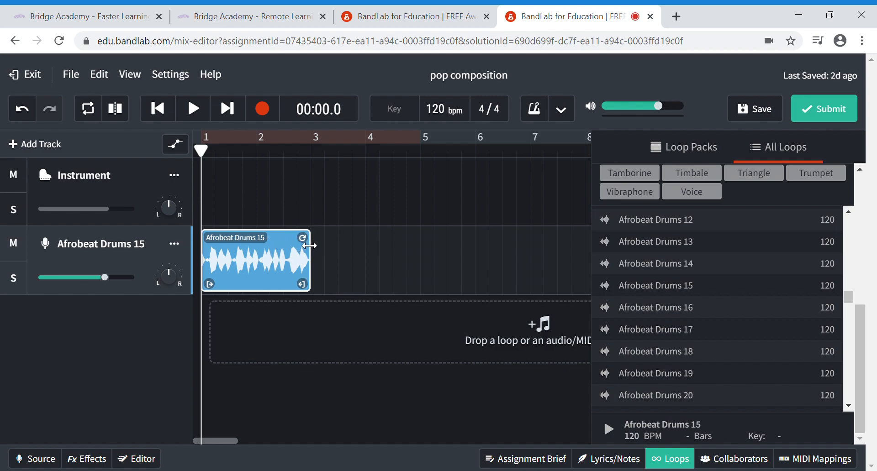
left_click_drag(311, 242, 603, 261)
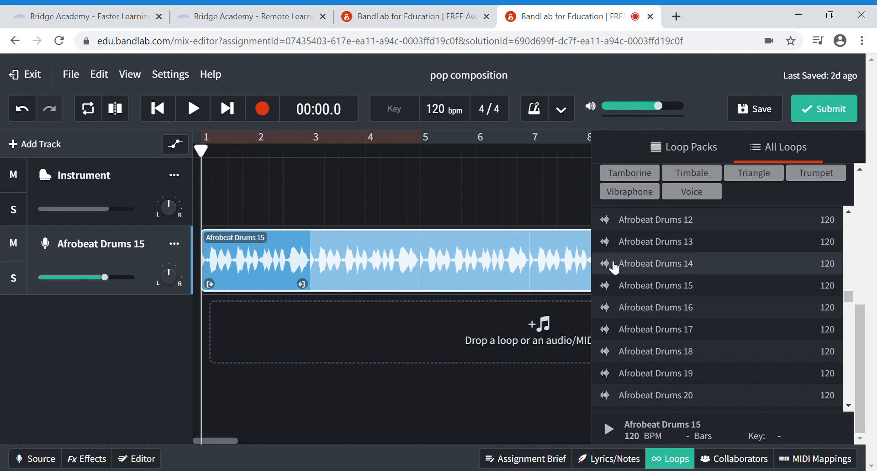
left_click(667, 460)
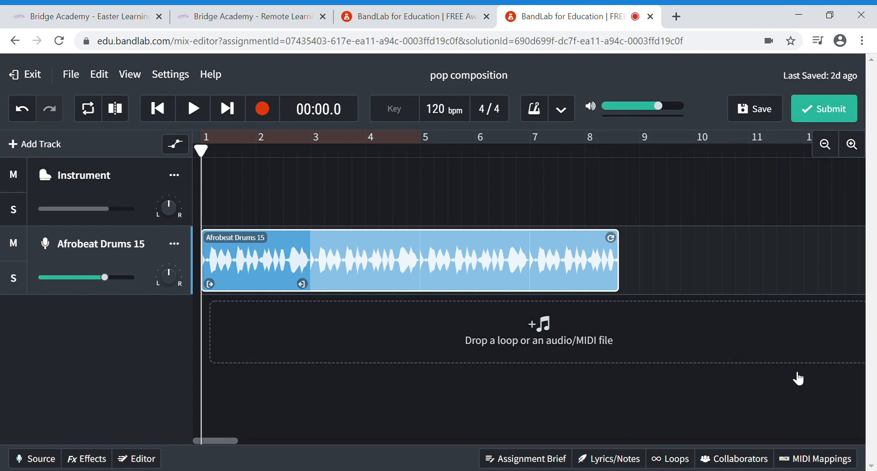
- Reset the Beats filter in the loop library, filter by the Bass instrument and expand the genre choices
left_click(671, 459)
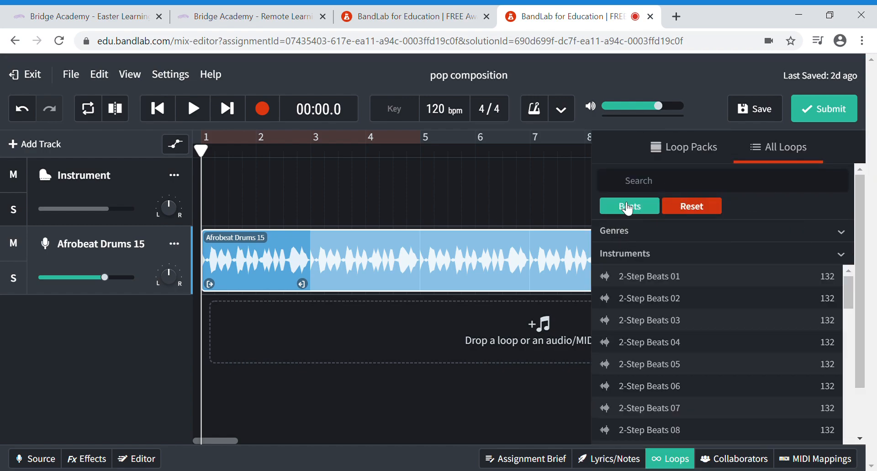
left_click(698, 209)
left_click(783, 233)
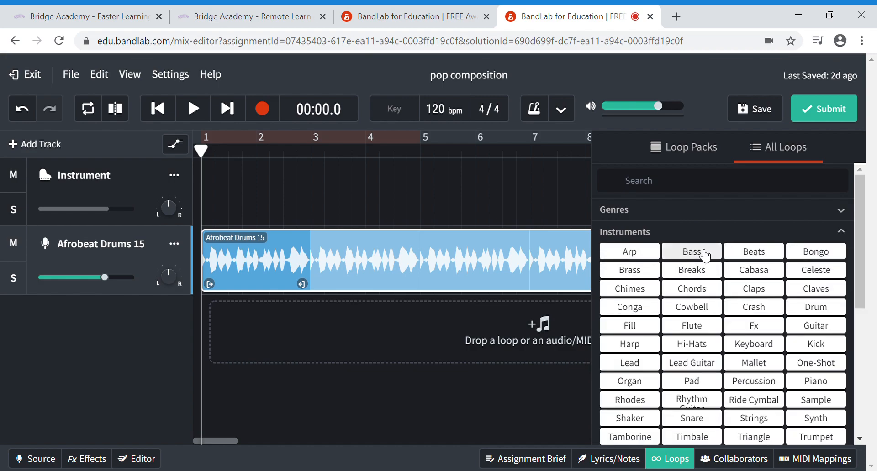
left_click(706, 256)
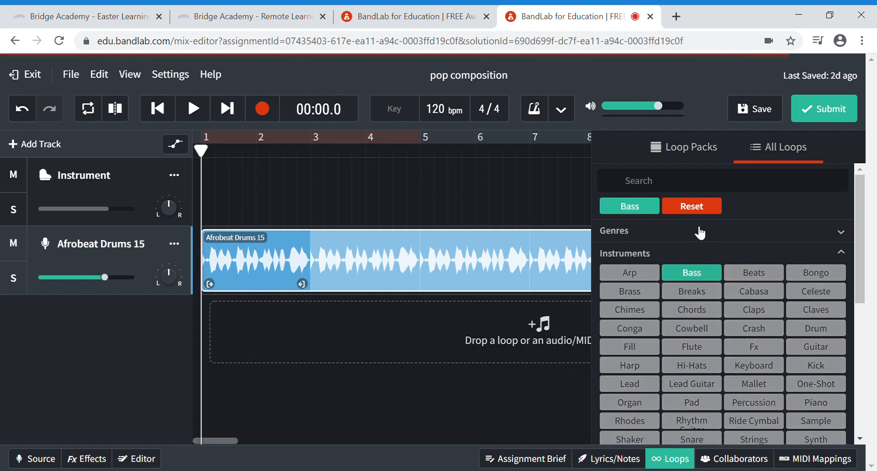
left_click(700, 233)
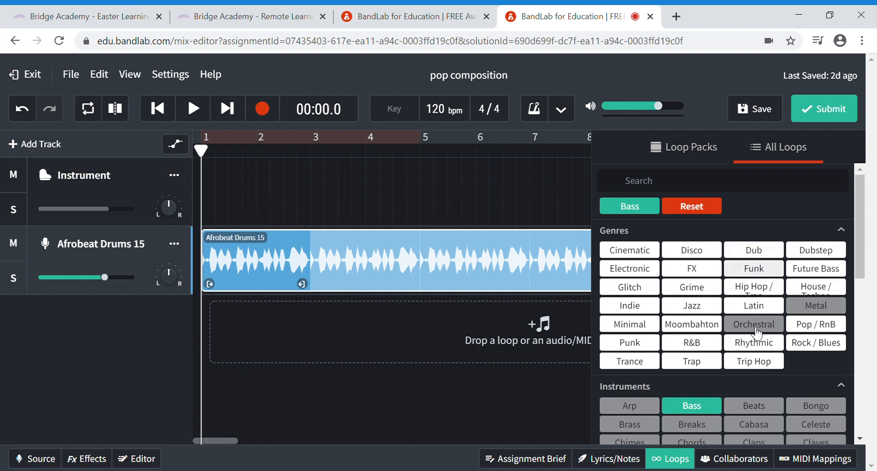
- Audition the bass loops Downtown Bass 01, Downtown Bass 03, Downtown Bass 04 and Funky Boss Bass 01
scroll(747, 320, "down", 5)
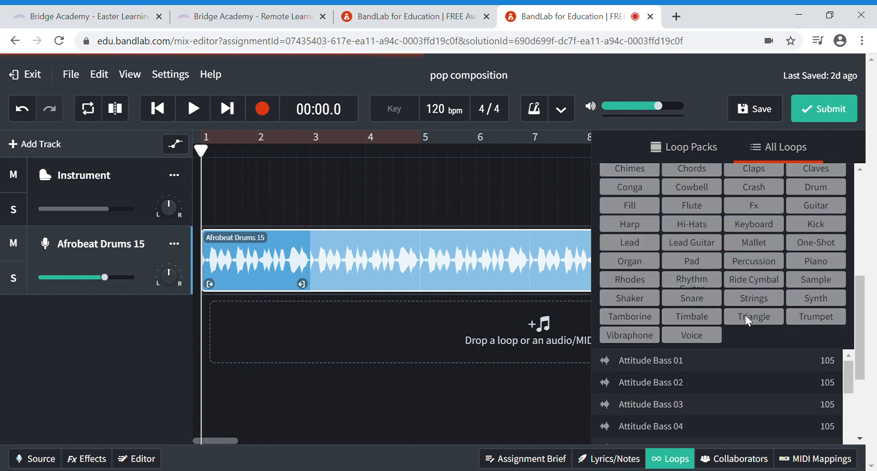
scroll(743, 313, "down", 5)
left_click(670, 302)
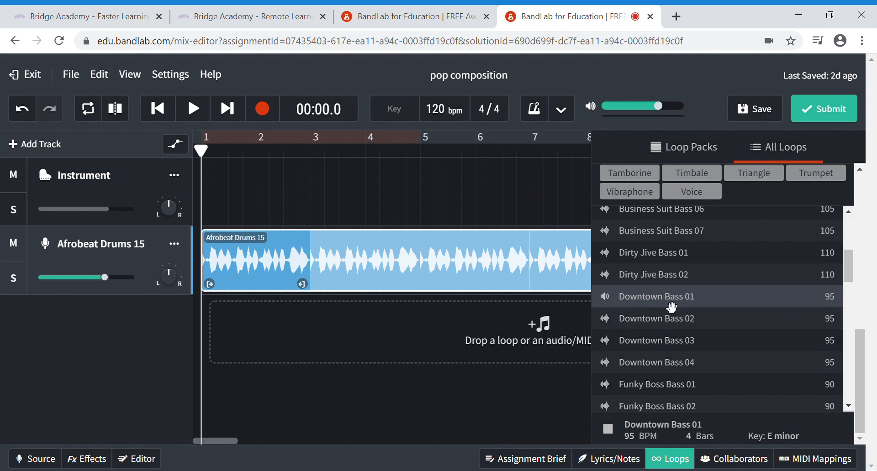
left_click(664, 347)
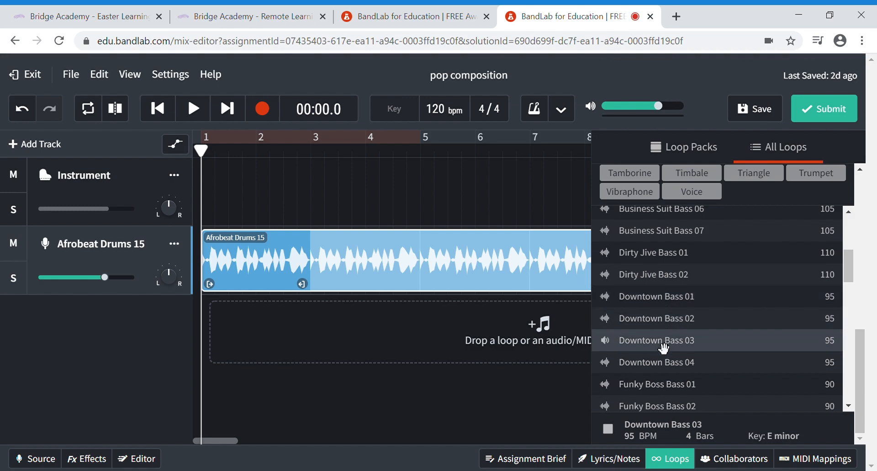
left_click(674, 368)
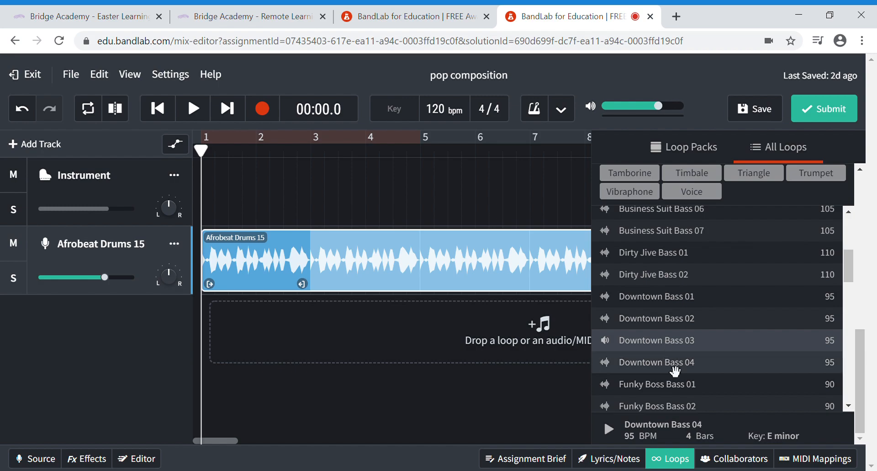
left_click(673, 388)
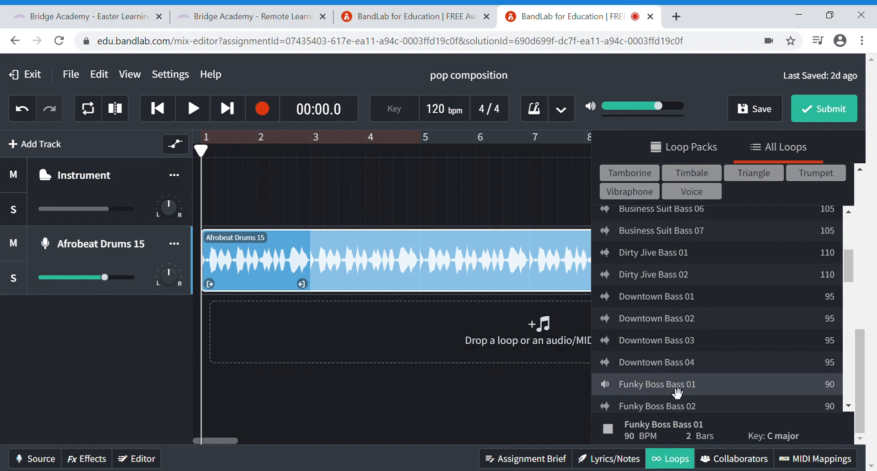
- Place the Funky Boss Bass 01 loop on a new track from bar 3 and repeat it up to bar 8
left_click_drag(681, 394, 268, 338)
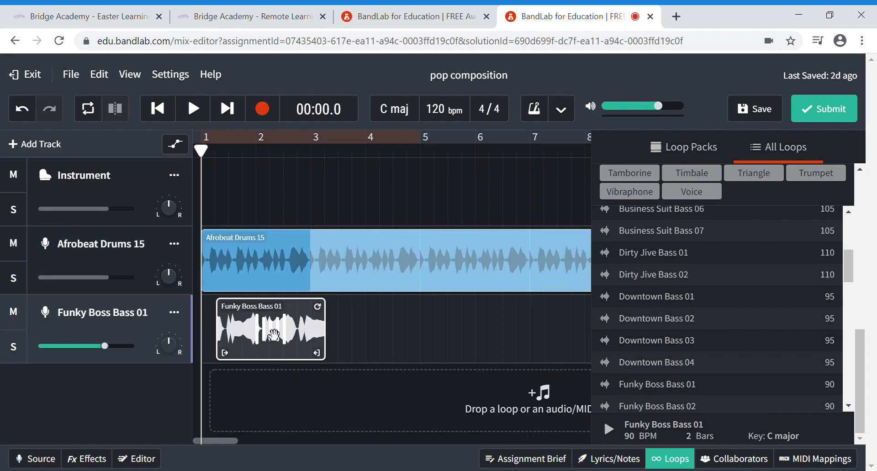
left_click(257, 338)
left_click_drag(284, 339, 379, 341)
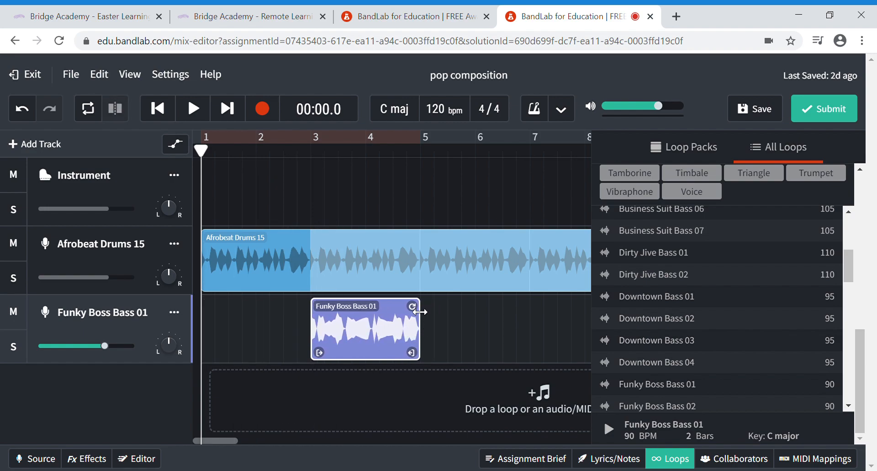
left_click_drag(443, 311, 580, 307)
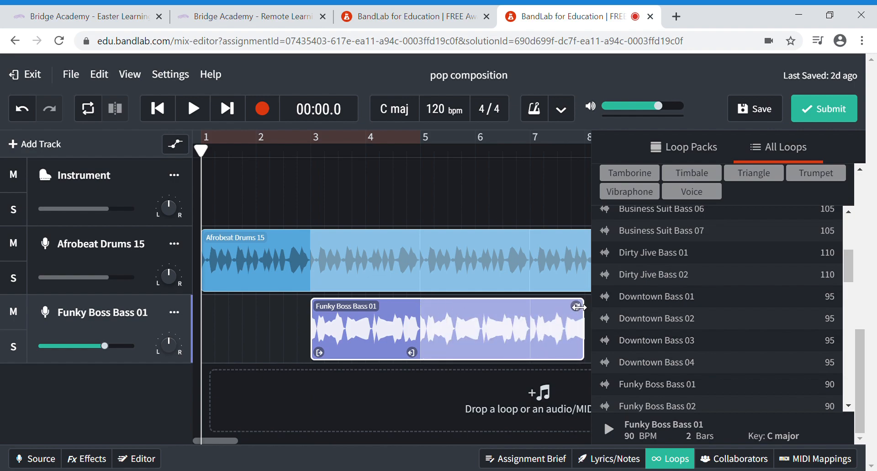
left_click(678, 463)
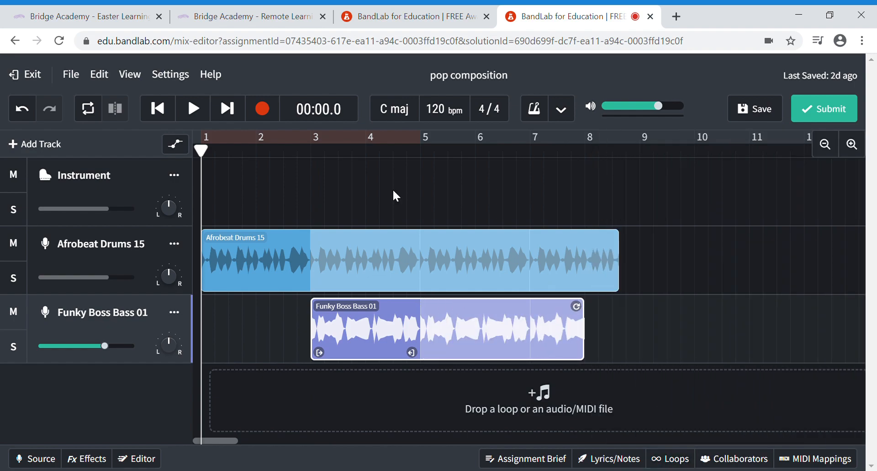
- Play back the arrangement briefly and delete the Funky Boss Bass 01 loop together with its track
left_click(194, 108)
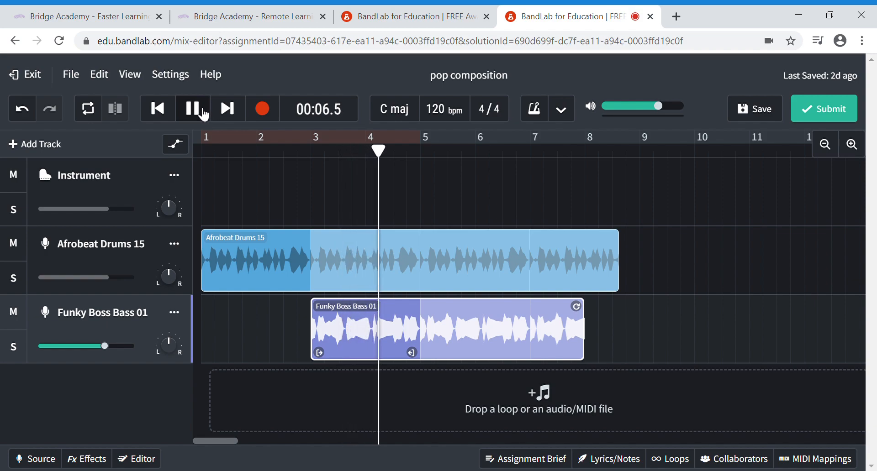
left_click(202, 112)
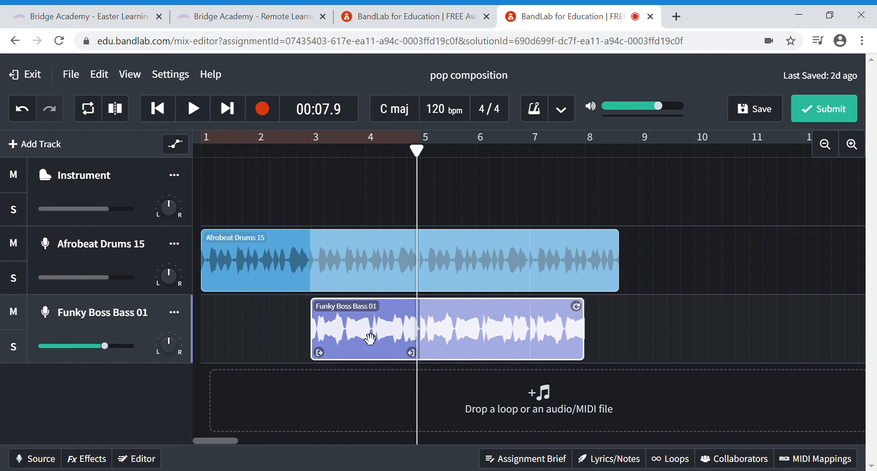
key("Delete")
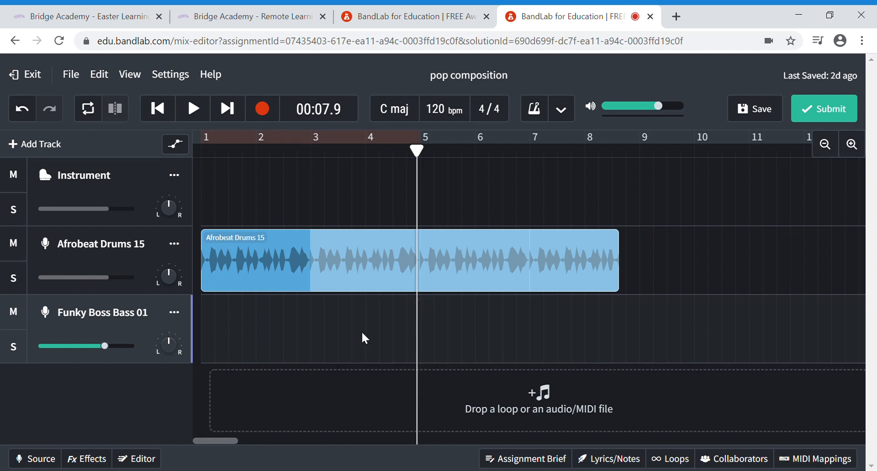
right_click(123, 333)
left_click(172, 462)
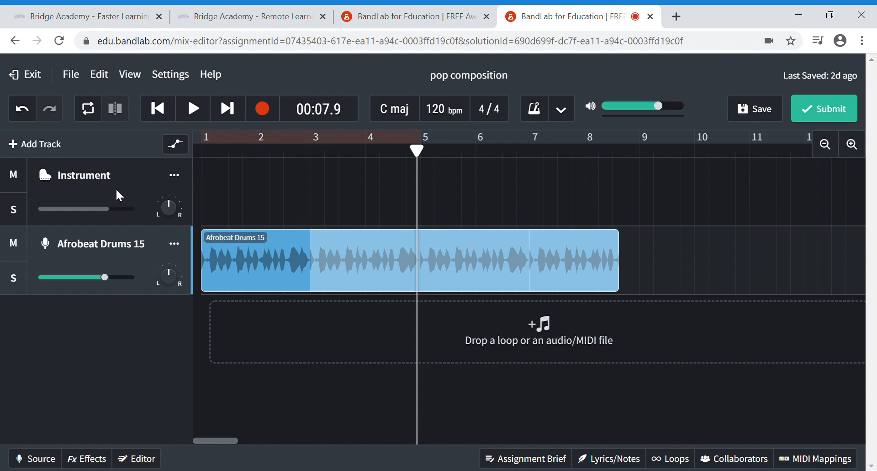
- Add a new virtual Instruments track and open its playable keyboard
left_click(41, 145)
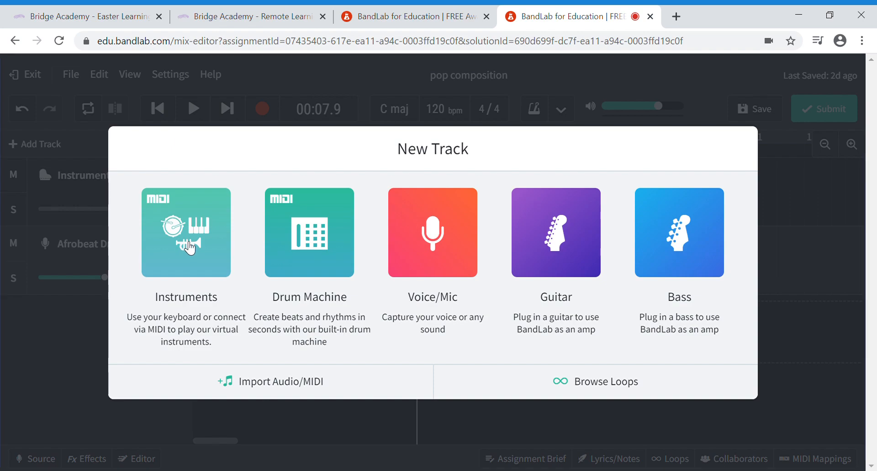
left_click(182, 249)
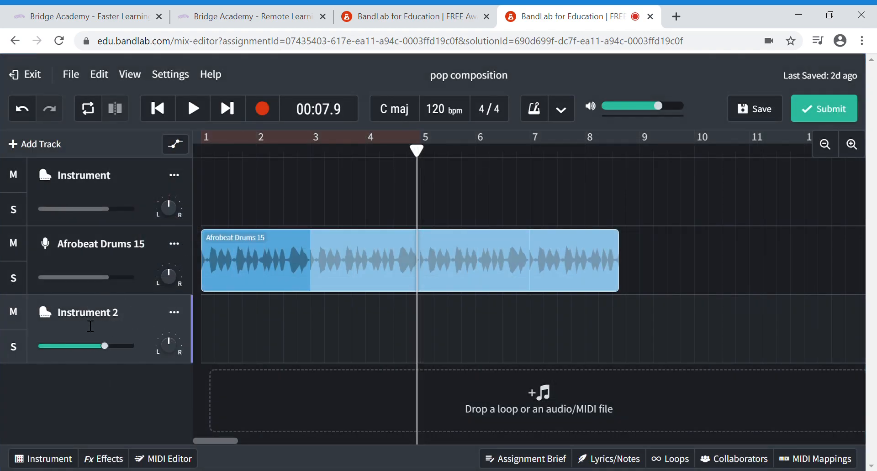
left_click(43, 459)
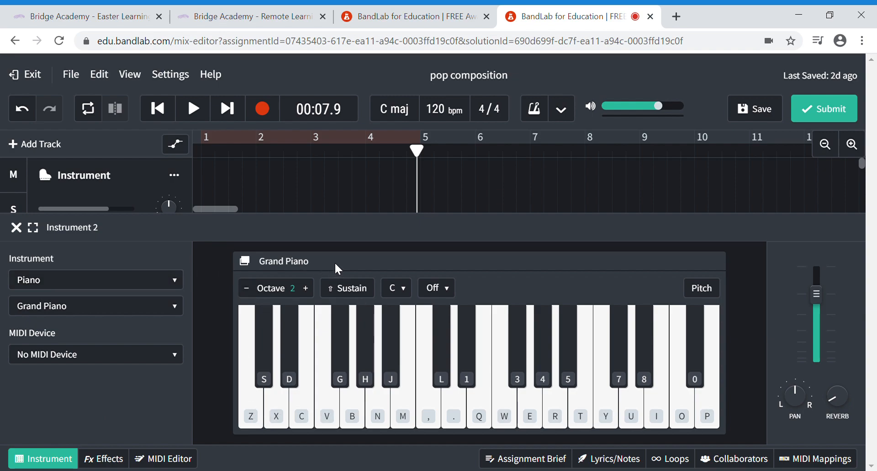
- Test the Grand Piano sound by playing the notes C, D, G and A
key("z")
key("x")
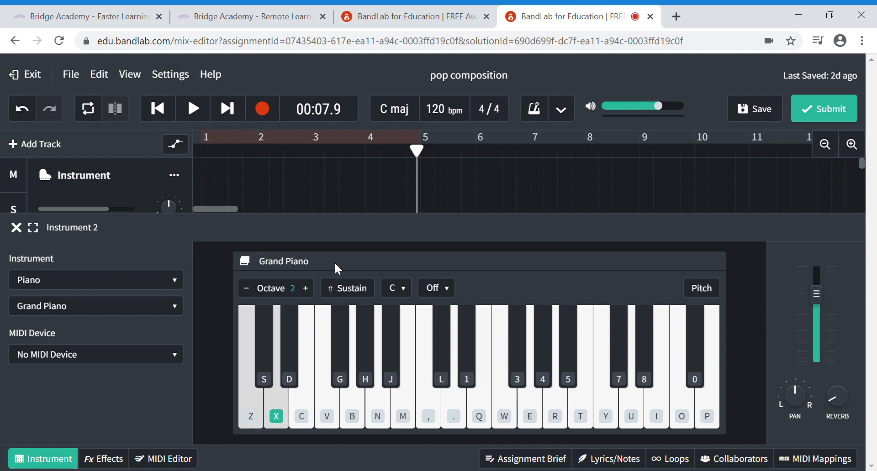
key("b")
key("n")
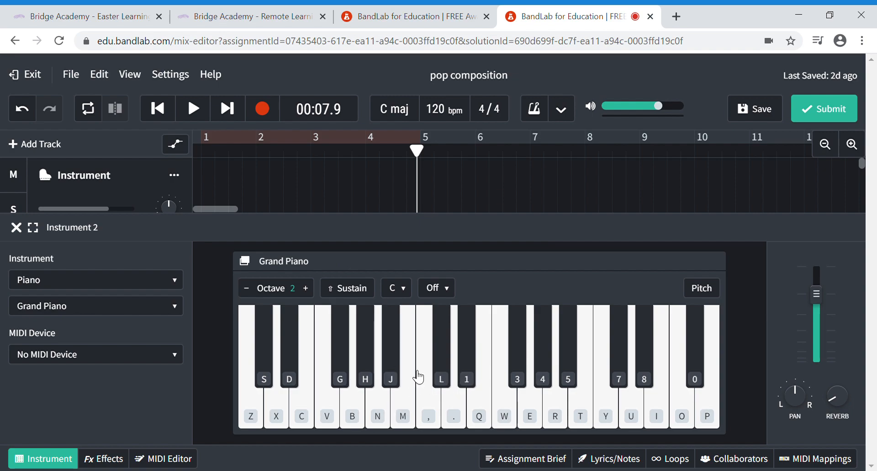
- Browse the Piano sounds and try Electric Piano in place of Grand Piano
left_click(134, 282)
left_click(52, 281)
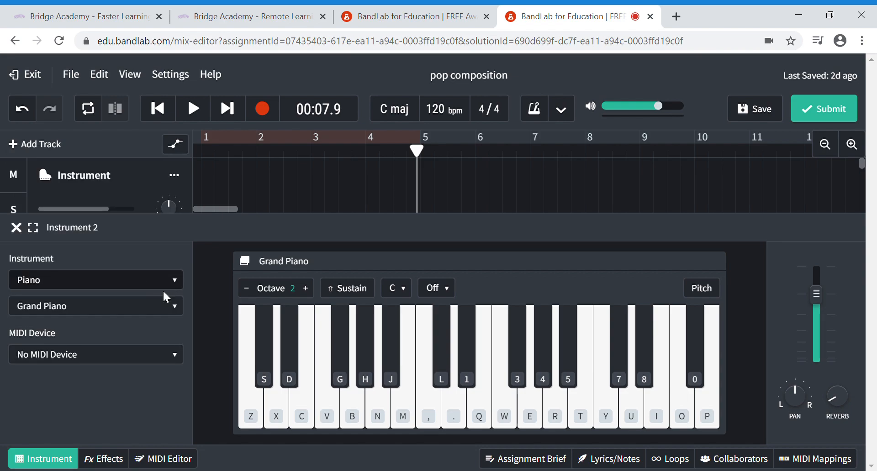
left_click(147, 305)
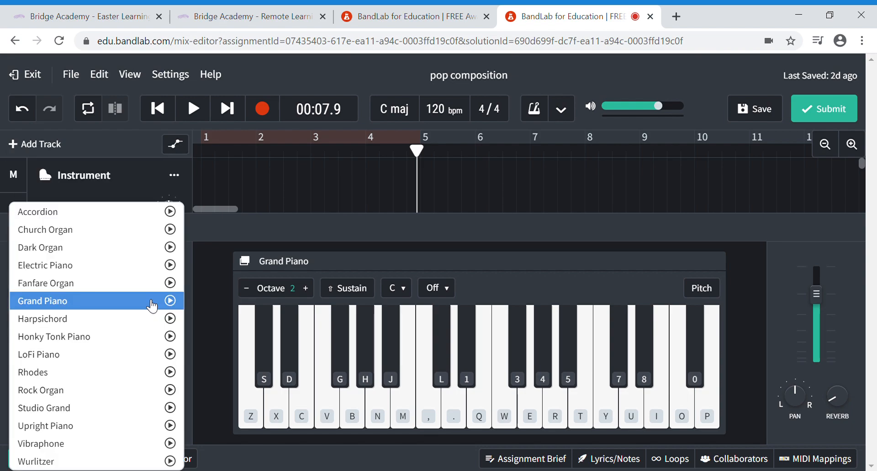
left_click(82, 272)
- Try the Guitars category on the Instrument 2 track and audition the Clean Power Chord sound
left_click(92, 281)
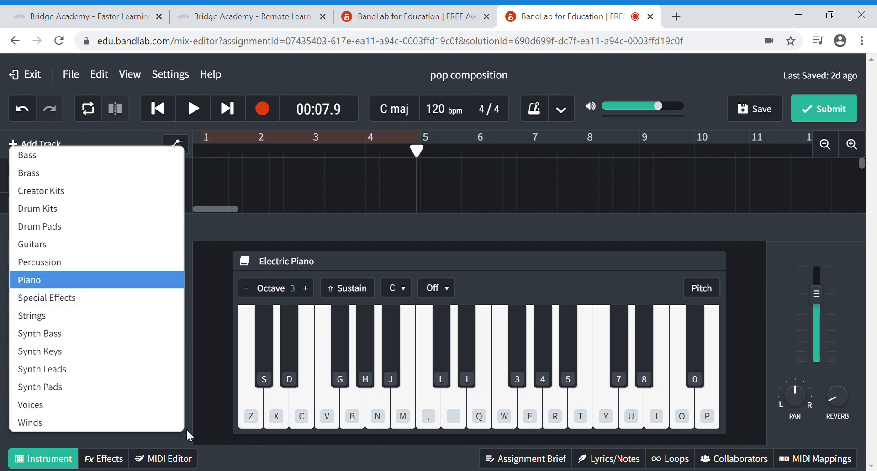
left_click(44, 246)
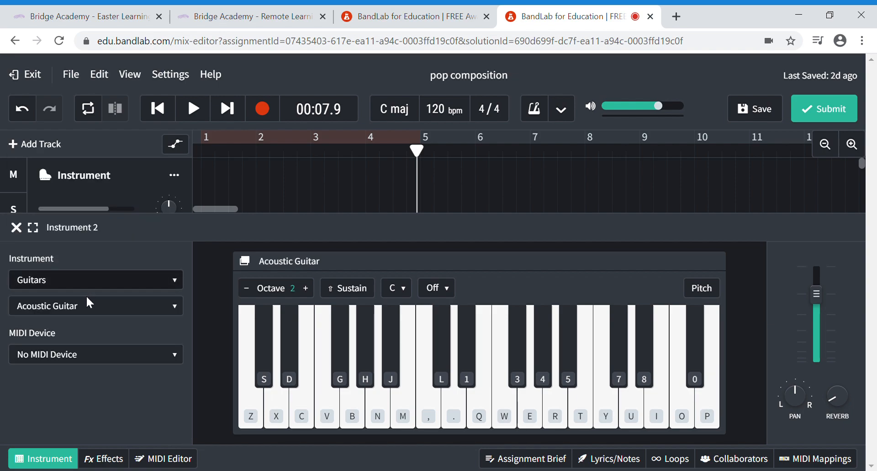
left_click(102, 310)
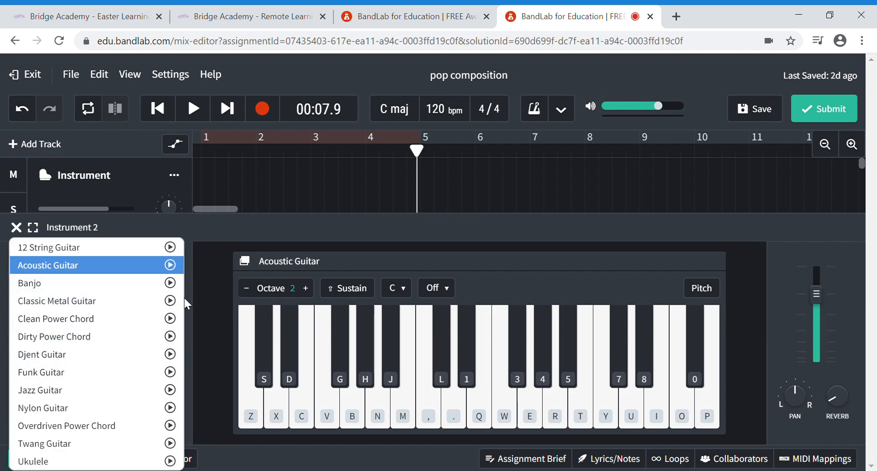
left_click(170, 319)
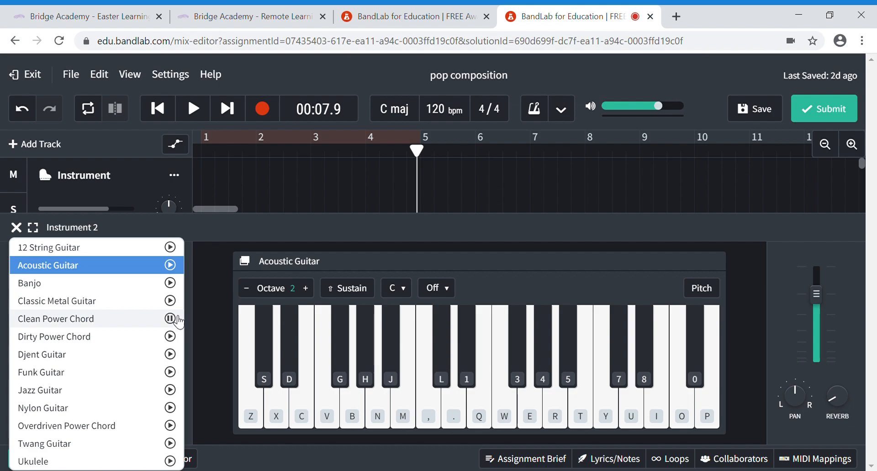
left_click(199, 314)
- Try the Percussion category on the Instrument 2 track with the Bells sound
left_click(149, 279)
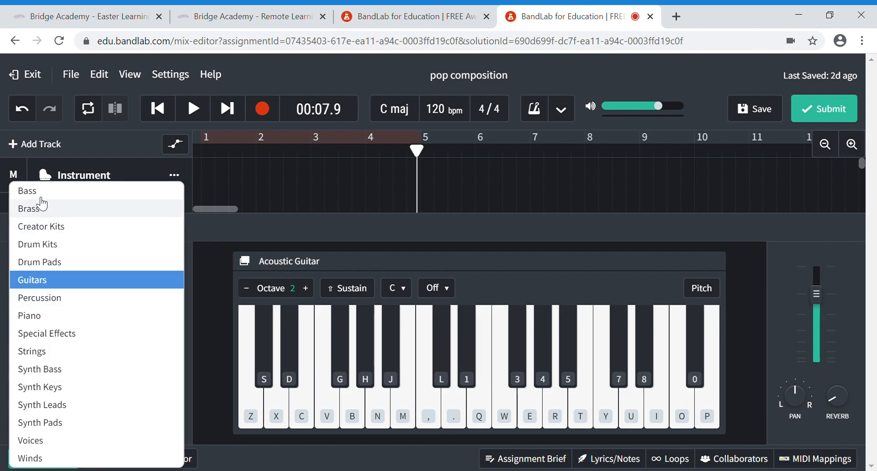
left_click(38, 302)
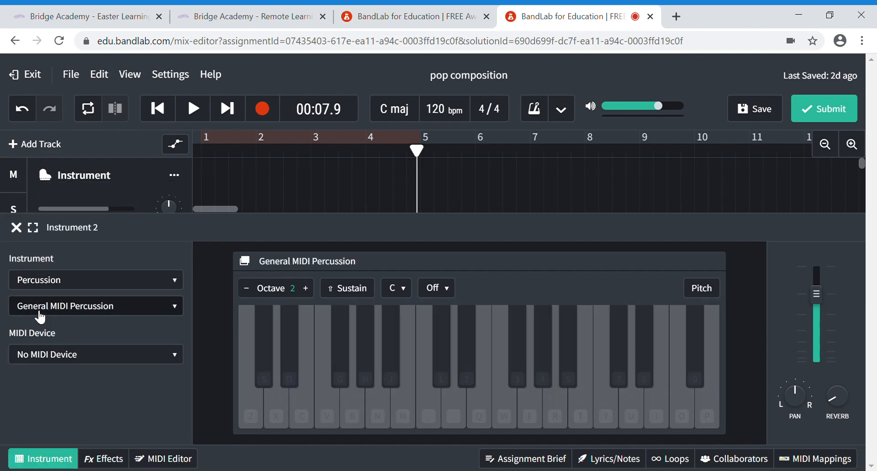
left_click(56, 300)
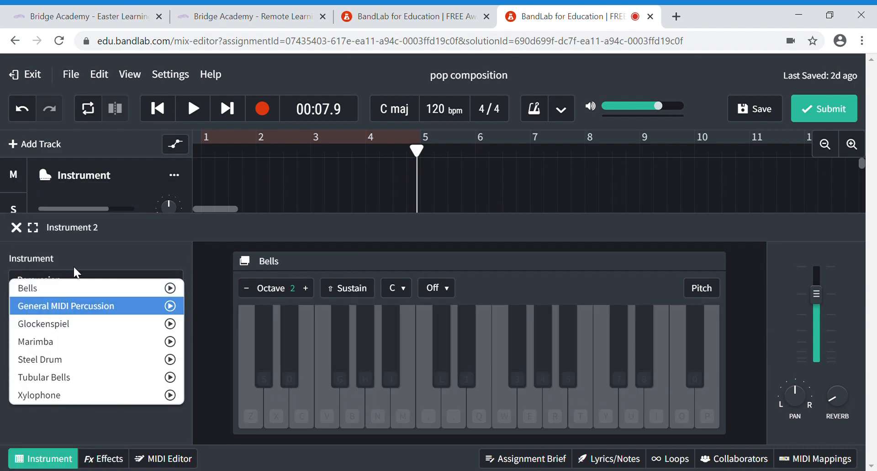
left_click(58, 290)
- Set the Instrument 2 track to the Electric Piano sound from the Piano category
left_click(61, 279)
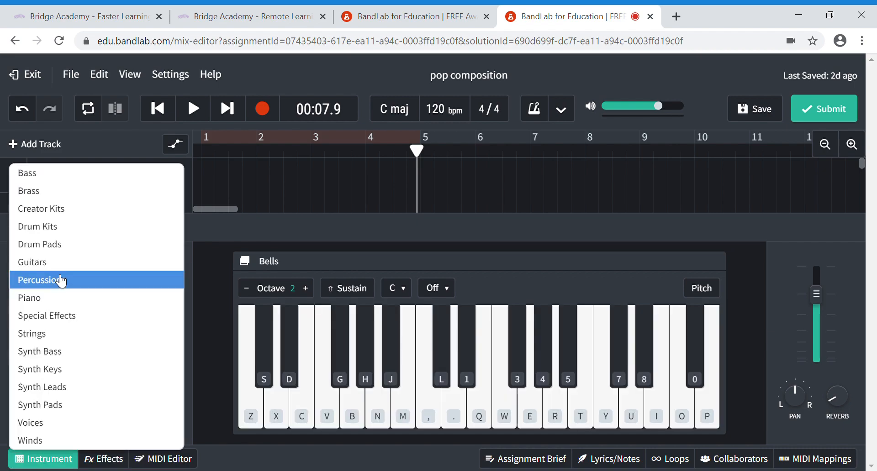
left_click(49, 300)
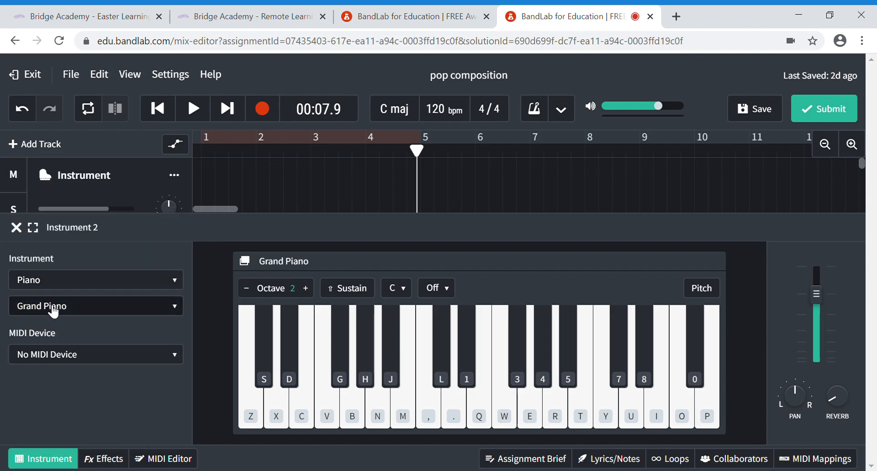
left_click(52, 307)
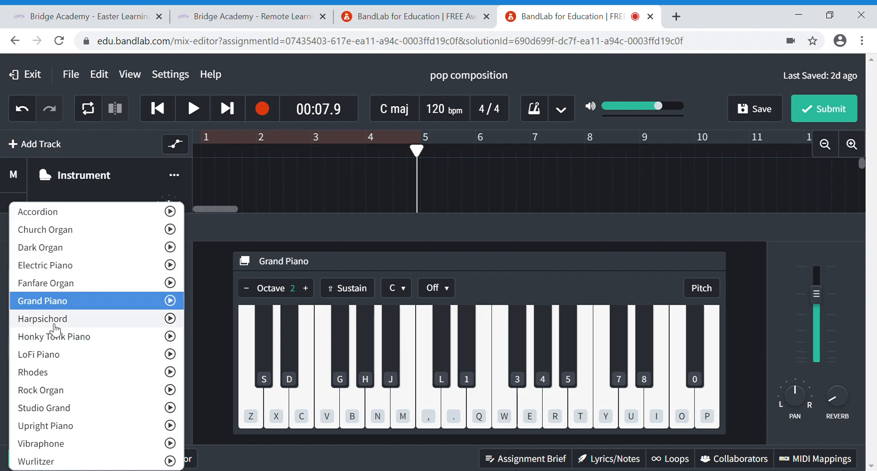
left_click(57, 267)
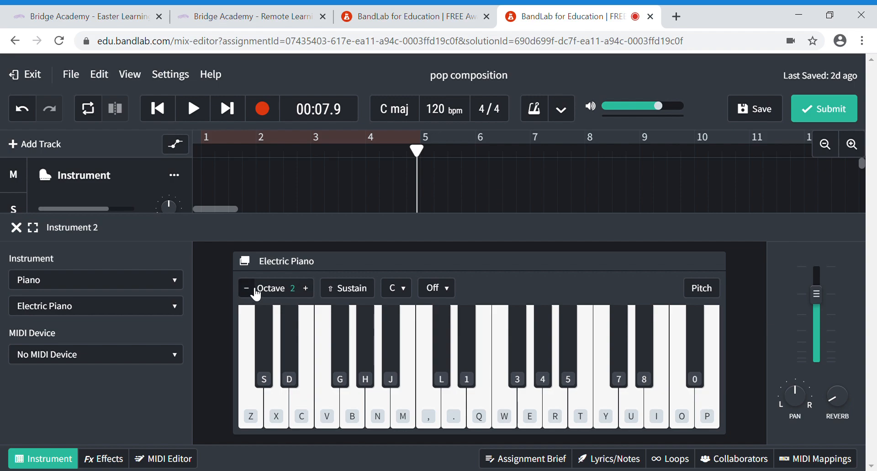
- Raise the keyboard to octave 4 and rehearse a chord progression of C, F, G and back to C
key("z")
key("c")
key("z")
key("c")
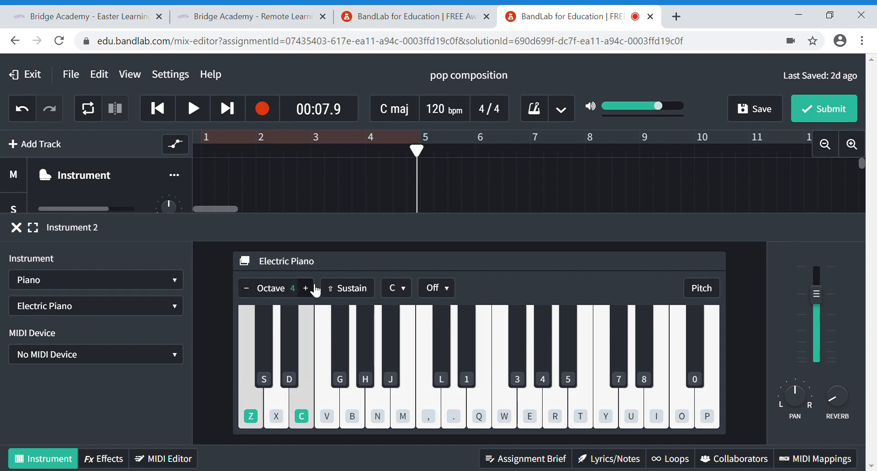
key("v")
key("n")
key("comma")
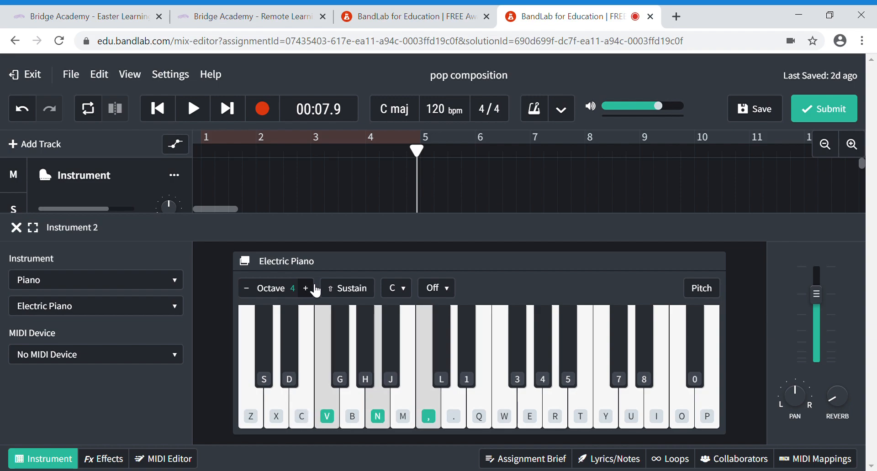
key("b")
key("m")
key("period")
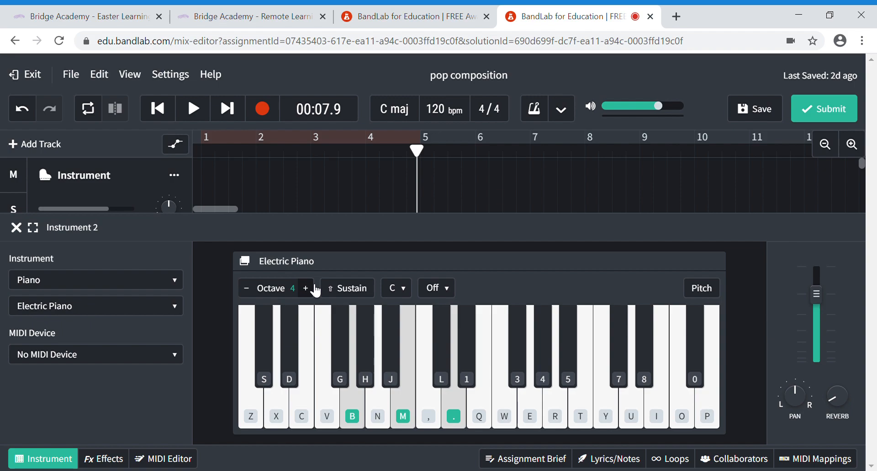
key("z")
key("c")
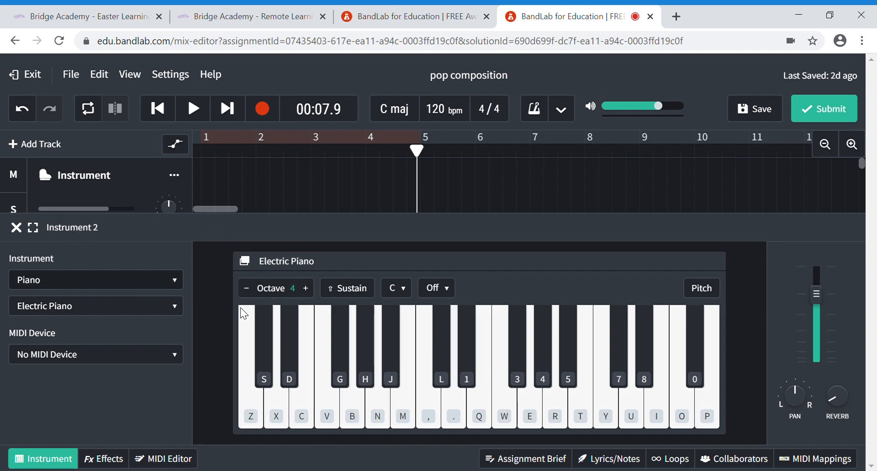
- Record Instrument 2 from the song start to about bar 7, playing C–E, F–A, G–B and C–E from bar 3, one pair per bar
left_click_drag(422, 152, 201, 150)
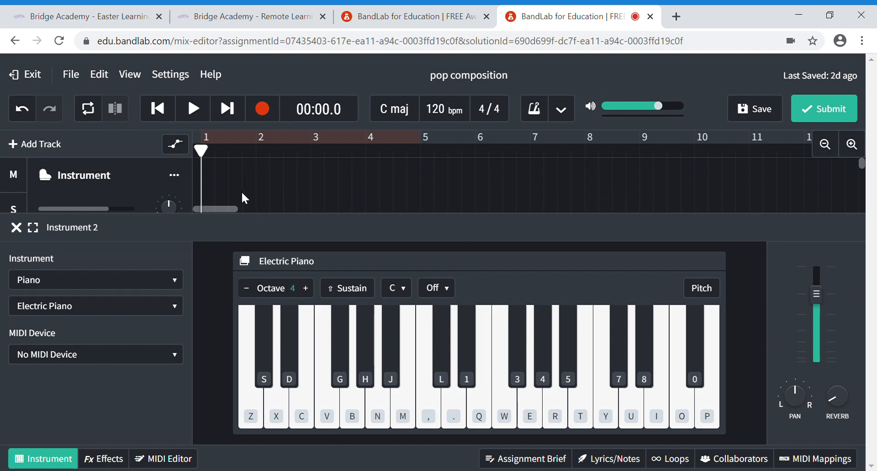
left_click(262, 108)
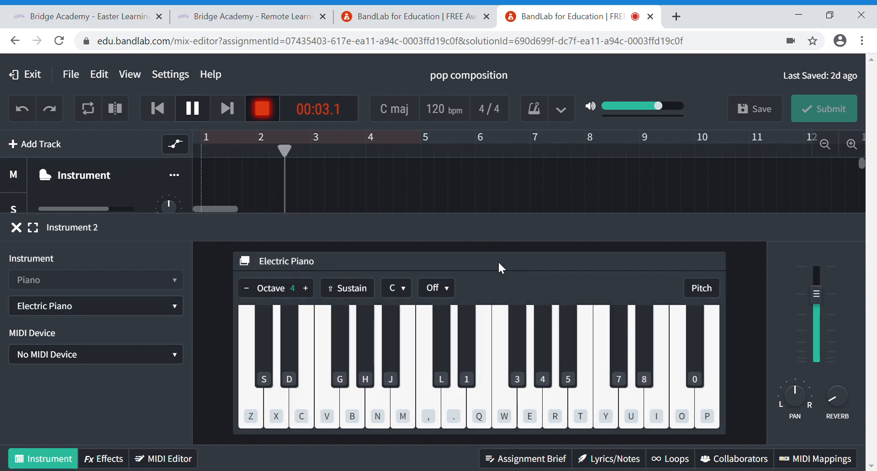
key("z+c")
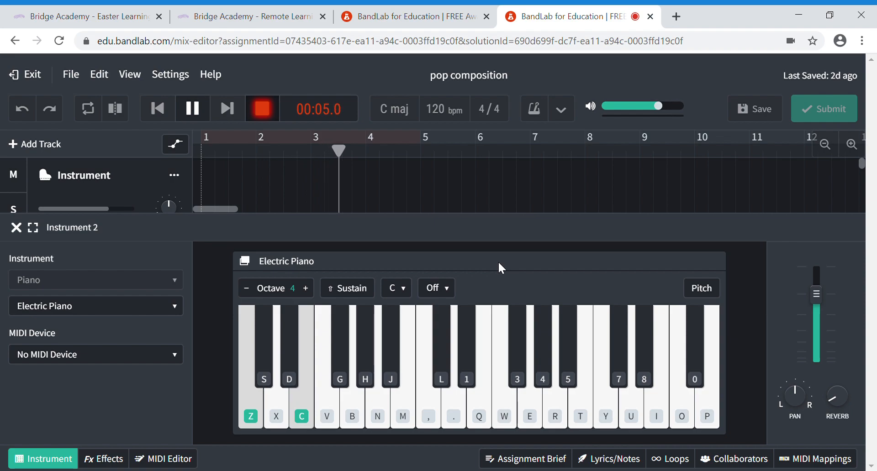
key("v+n")
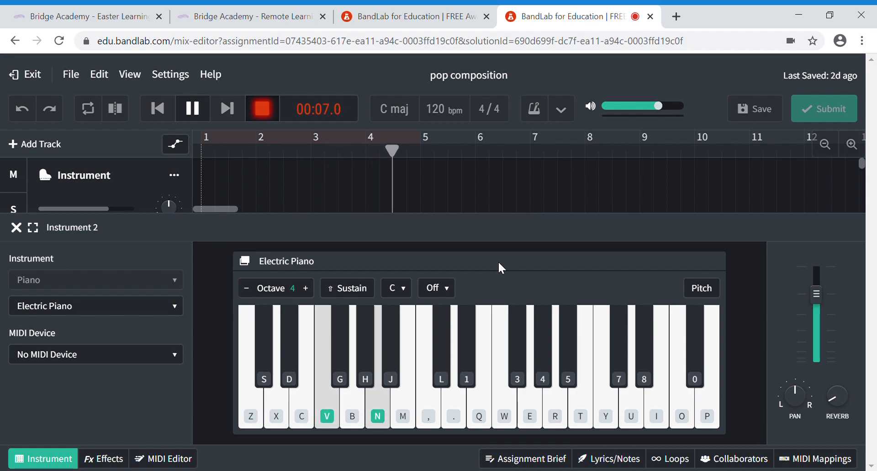
key("b+m")
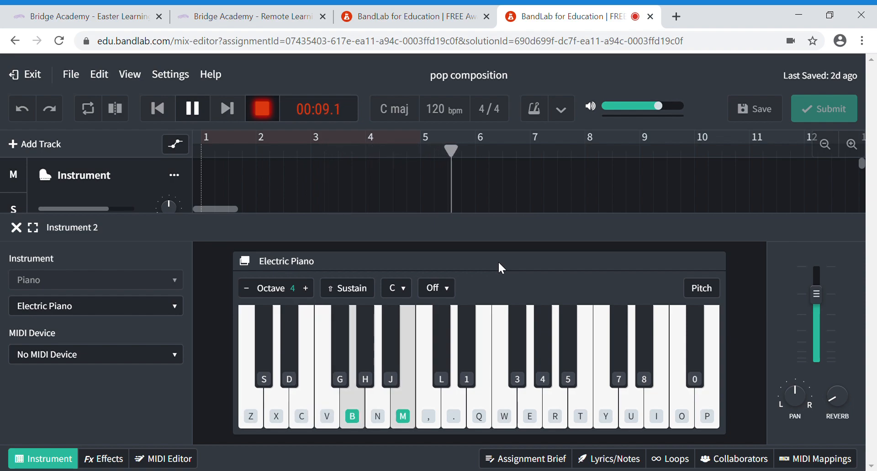
key("z+c")
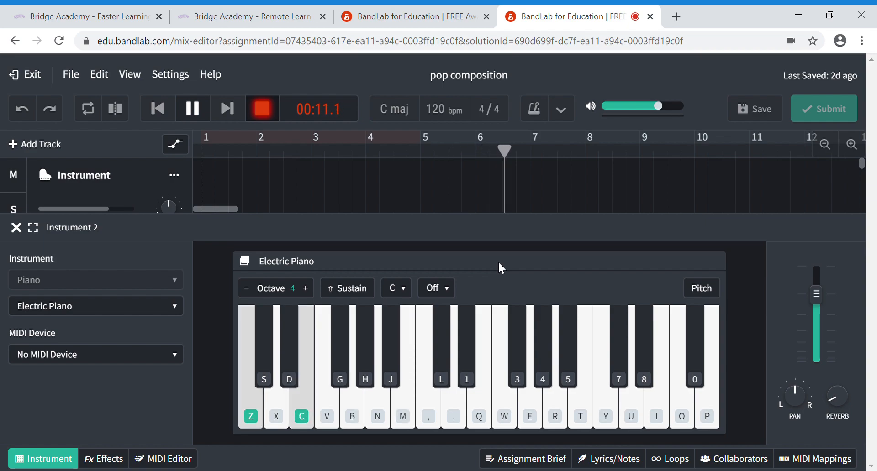
key("space")
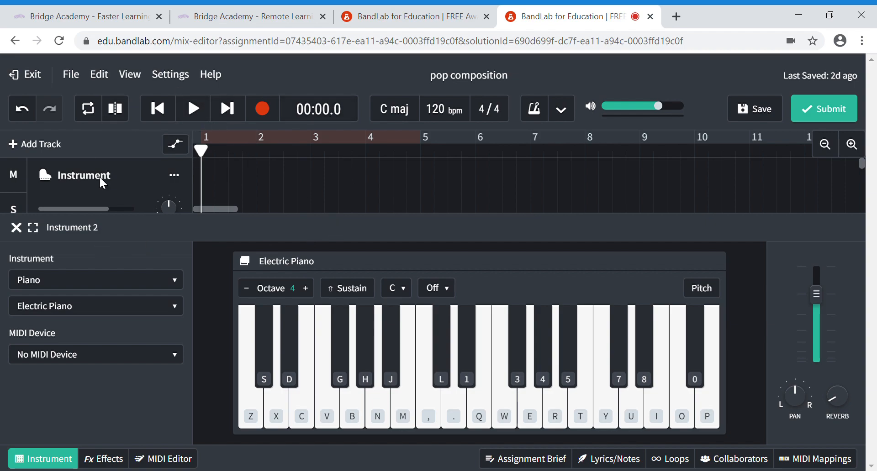
- Close the keyboard and trim the empty start of the recorded Instrument 2 region to bar 3
left_click(16, 227)
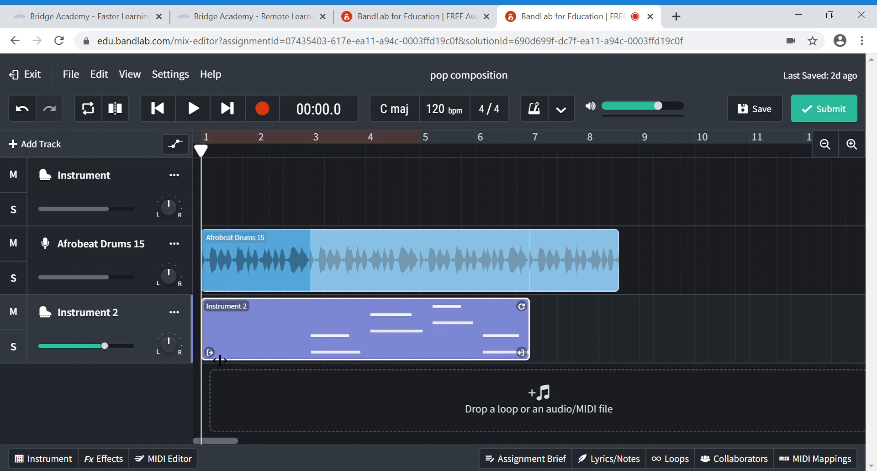
left_click_drag(220, 355, 325, 360)
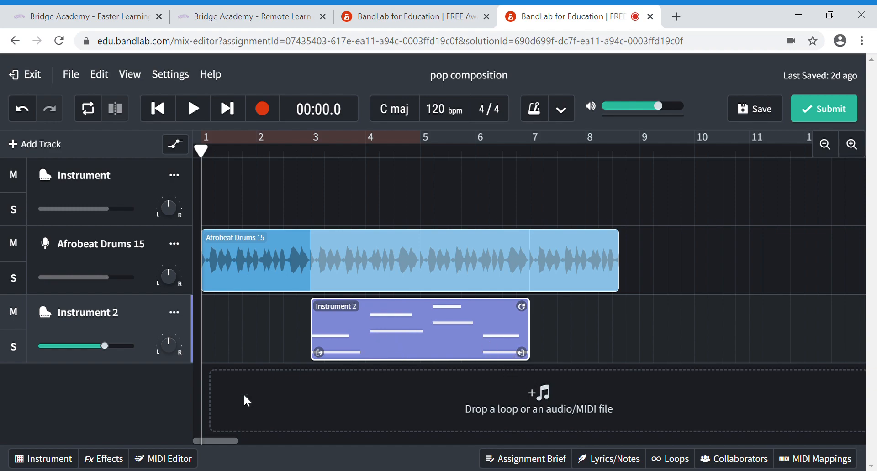
- Open the Instrument 2 recording for MIDI editing, select all its notes and quantize them to 1/1
left_click(191, 462)
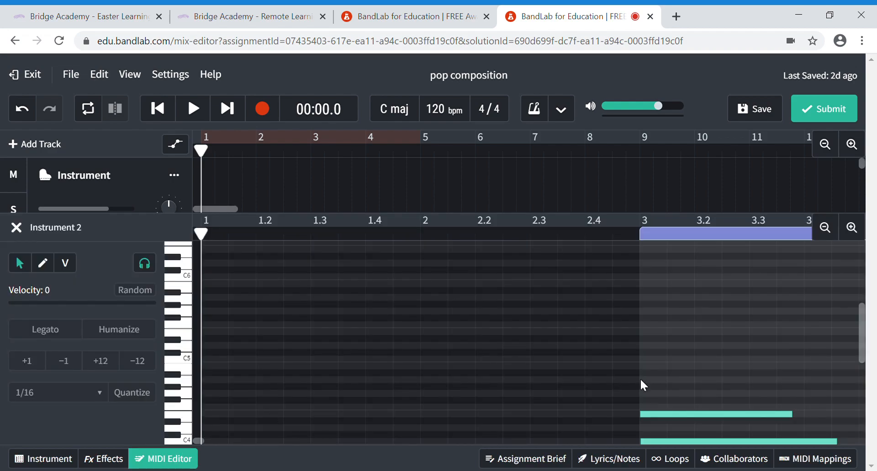
left_click(825, 229)
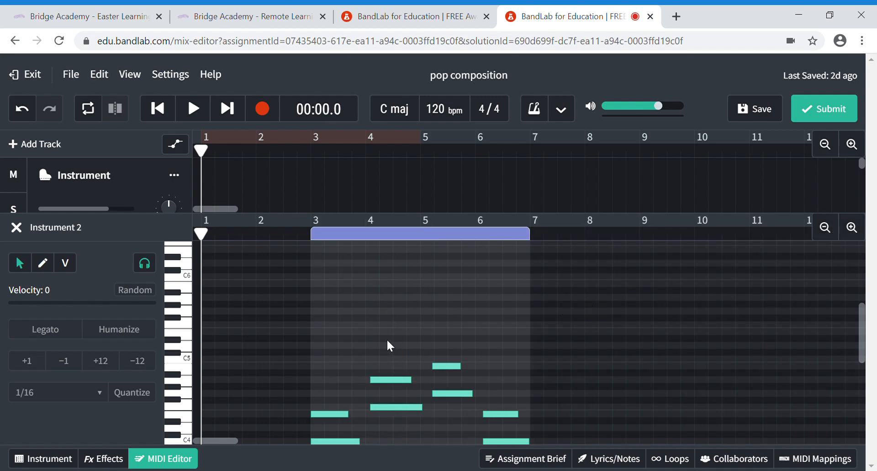
scroll(387, 346, "down", 3)
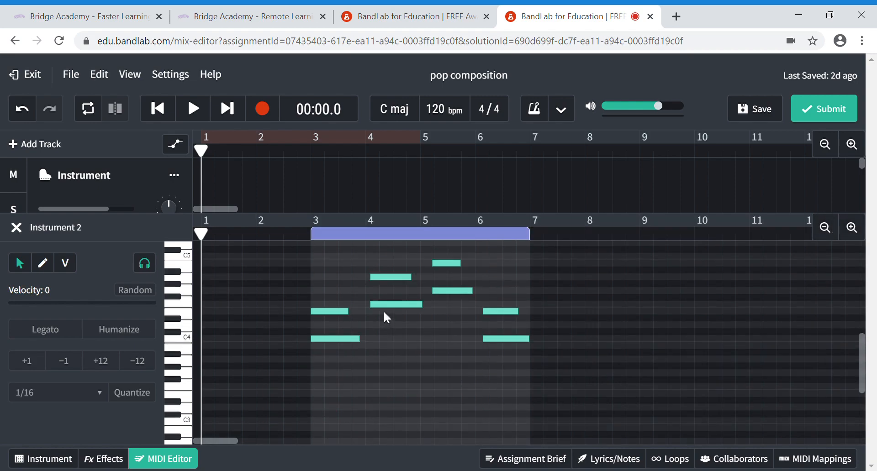
left_click_drag(354, 283, 512, 394)
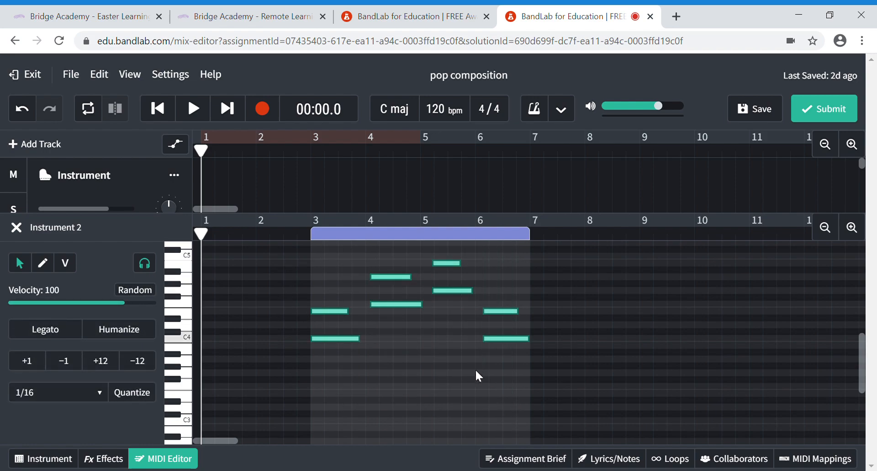
left_click(100, 392)
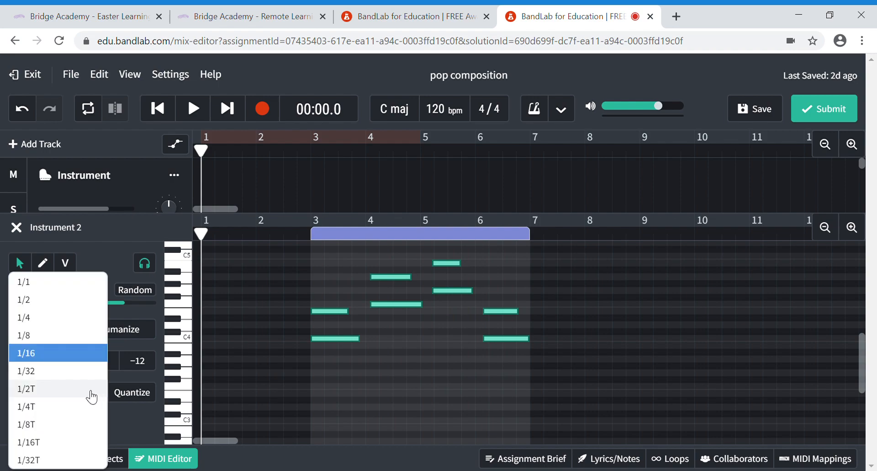
left_click(52, 283)
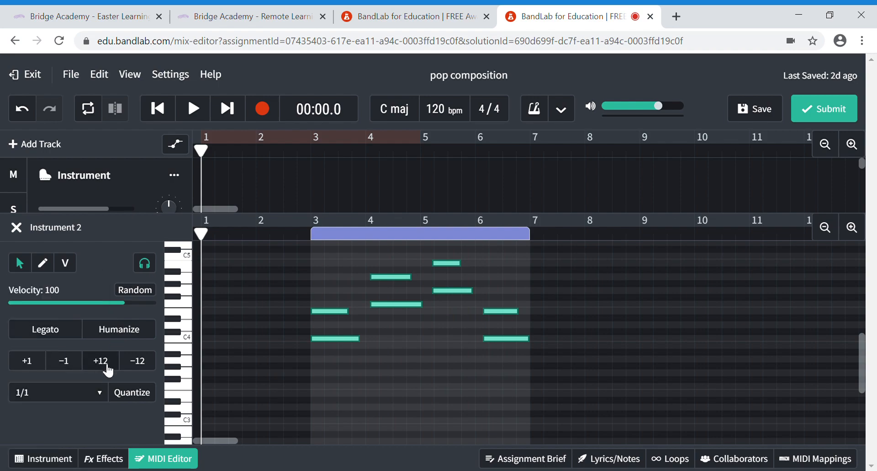
left_click(141, 396)
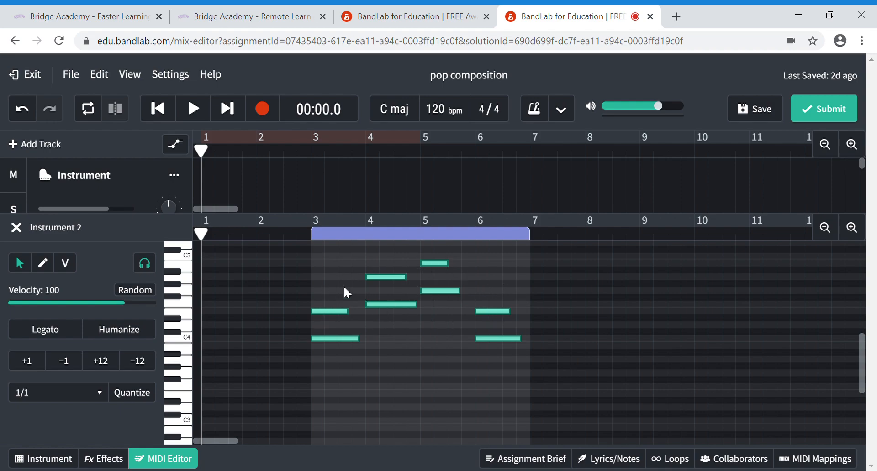
- Close the note editor and play the song from about bar 3 to check the quantized chords against the drums
left_click(16, 228)
left_click(303, 150)
left_click(204, 113)
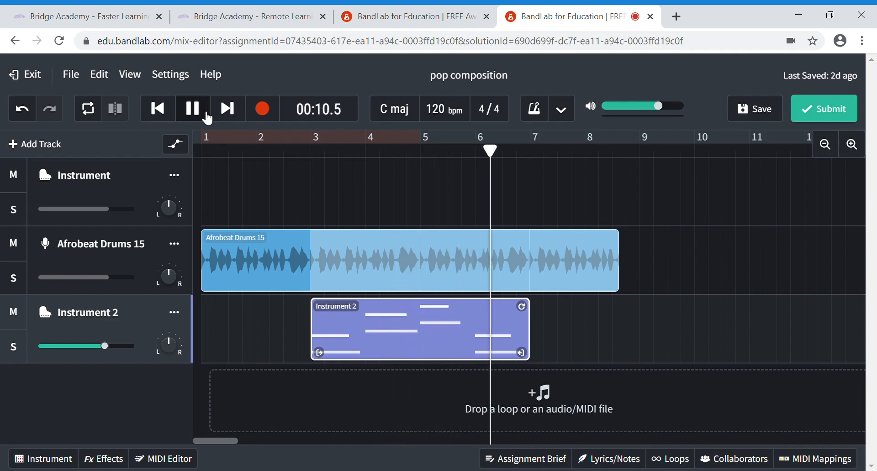
left_click(193, 109)
- Loop the Instrument 2 chord region and the Afrobeat Drums 15 region so that both end at bar 11
left_click_drag(530, 308, 754, 334)
left_click_drag(625, 243, 749, 262)
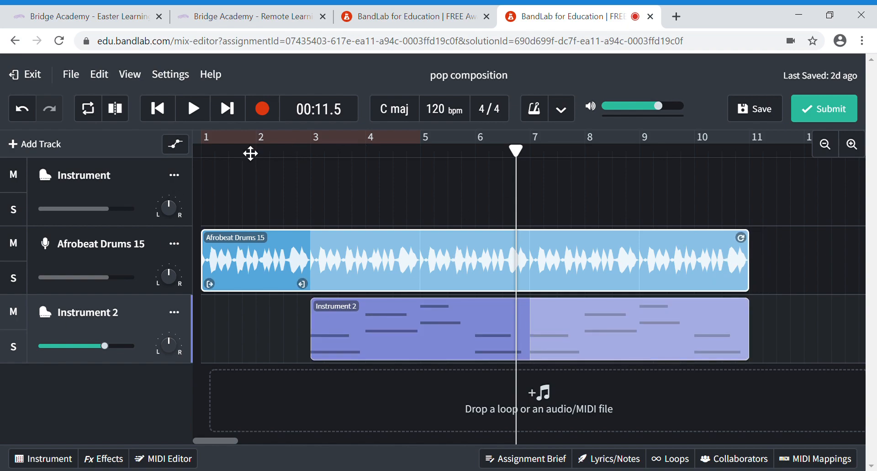
left_click(34, 146)
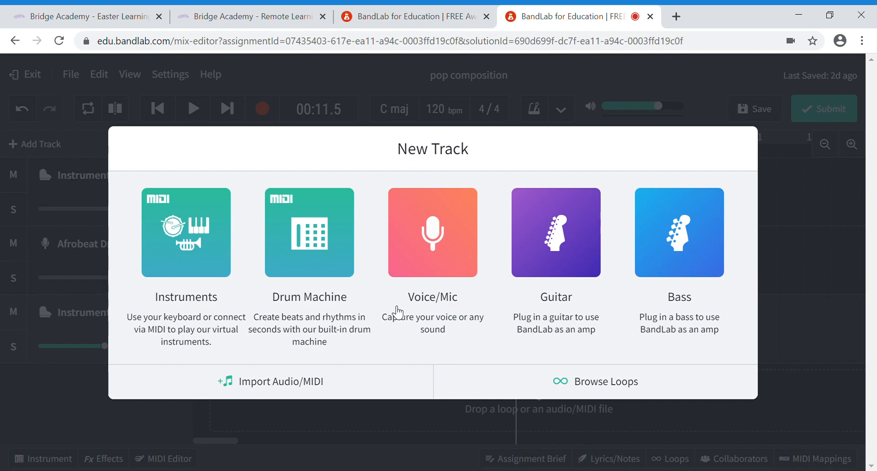
left_click(788, 204)
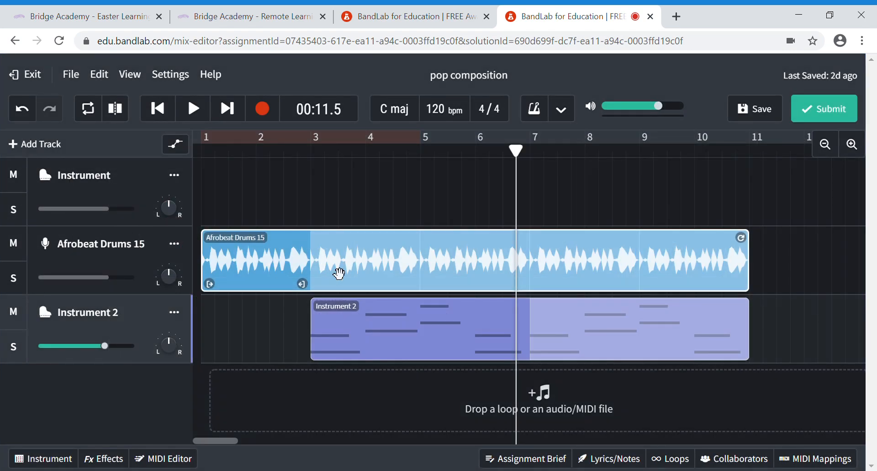
- Copy the looped Instrument 2 and Afrobeat Drums 15 regions along their own tracks, starting both copies at bar 20
left_click(455, 349)
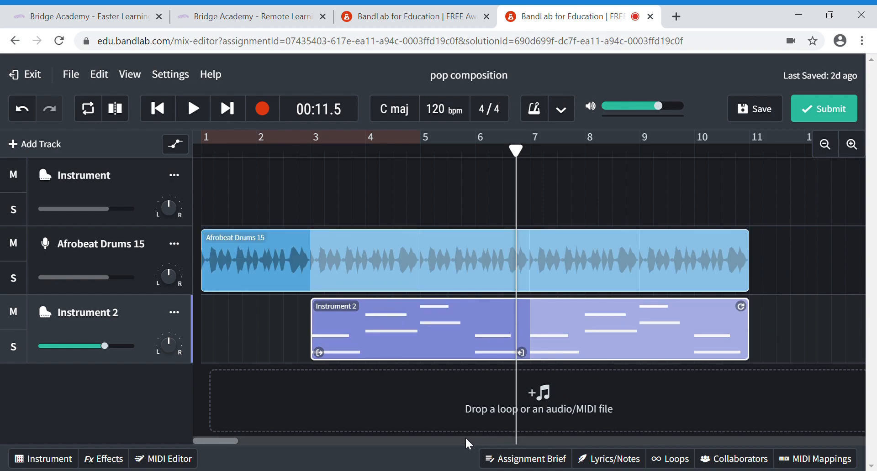
left_click_drag(213, 437, 238, 438)
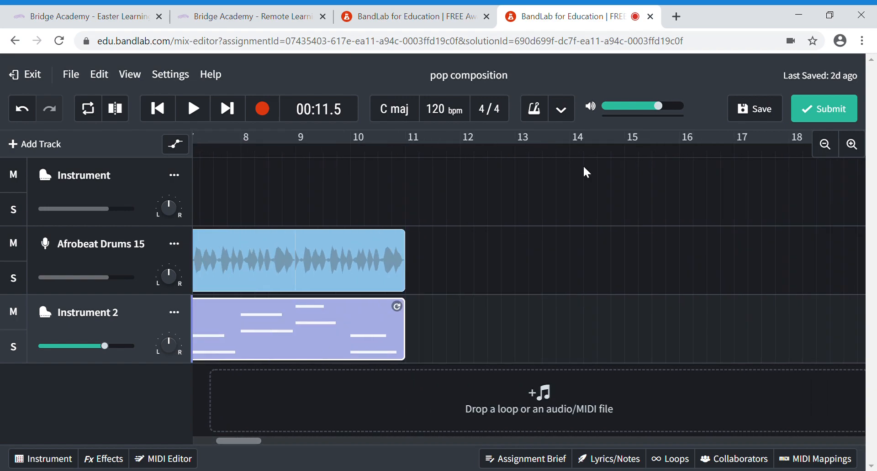
left_click(827, 147)
left_click(827, 146)
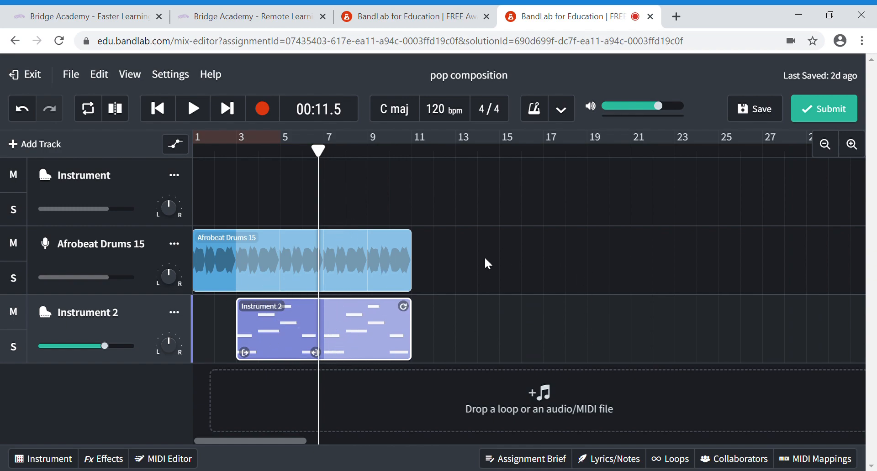
left_click(269, 286)
left_click(264, 323)
left_click_drag(274, 343, 641, 355)
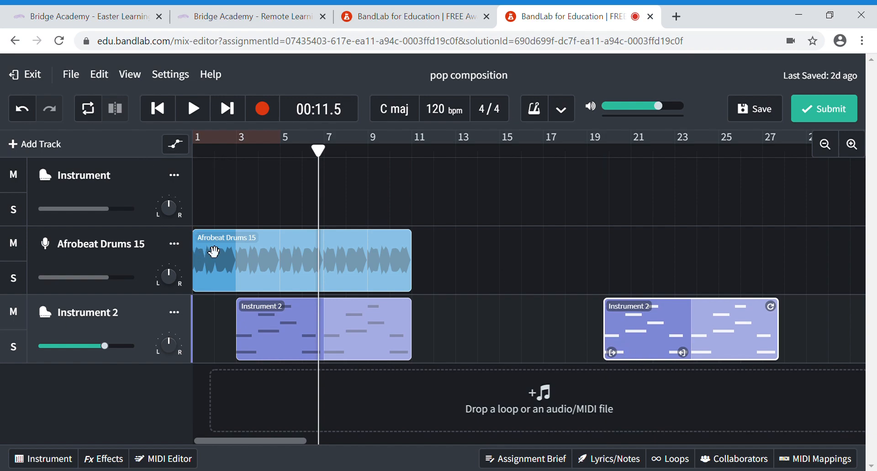
left_click_drag(226, 256, 668, 346)
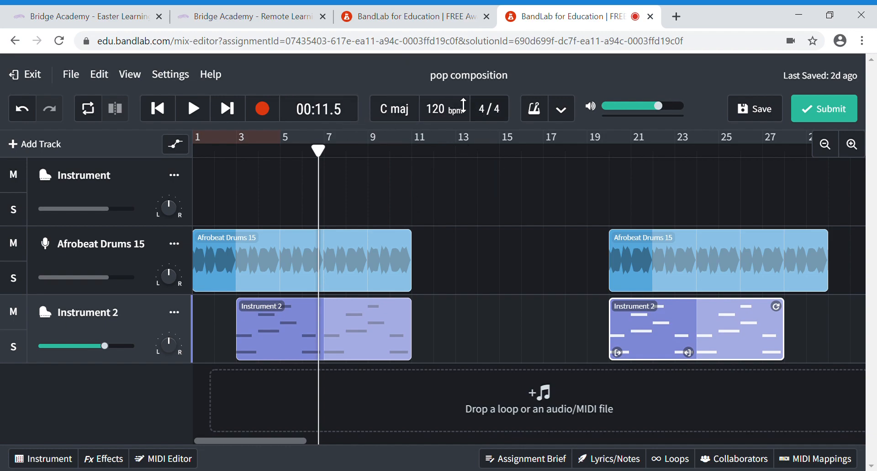
- Keep the song key as C major, save the composition and exit to its assignment page
left_click(400, 118)
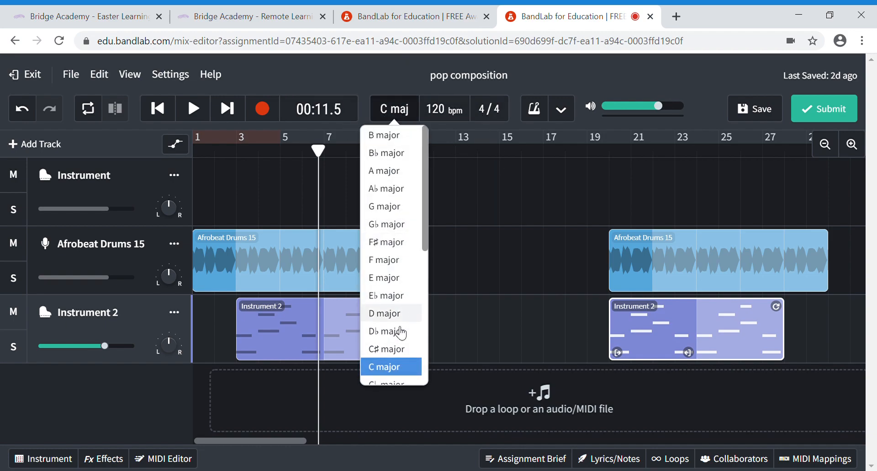
left_click(395, 373)
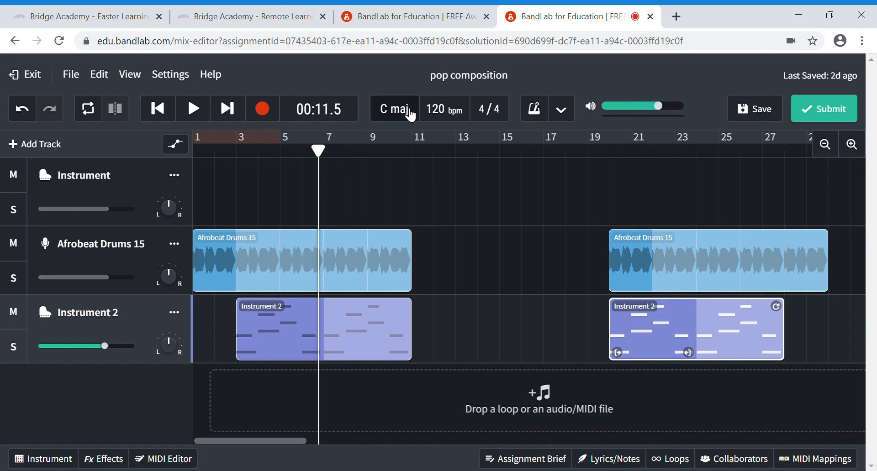
left_click(749, 110)
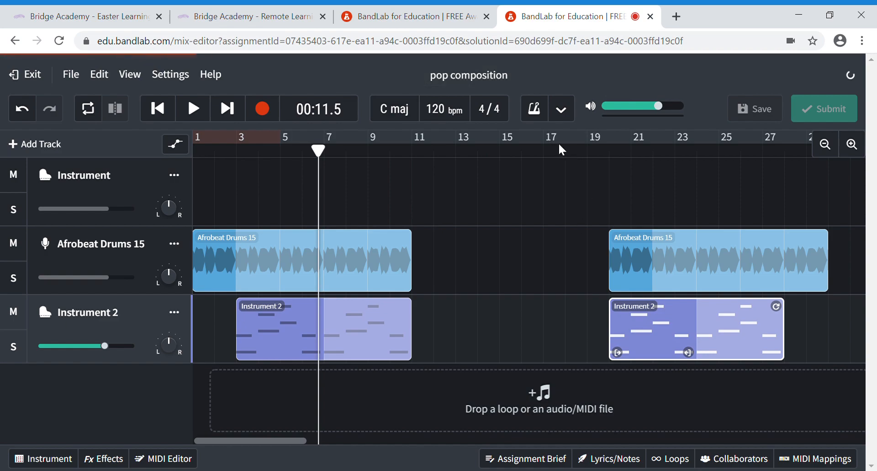
left_click(45, 80)
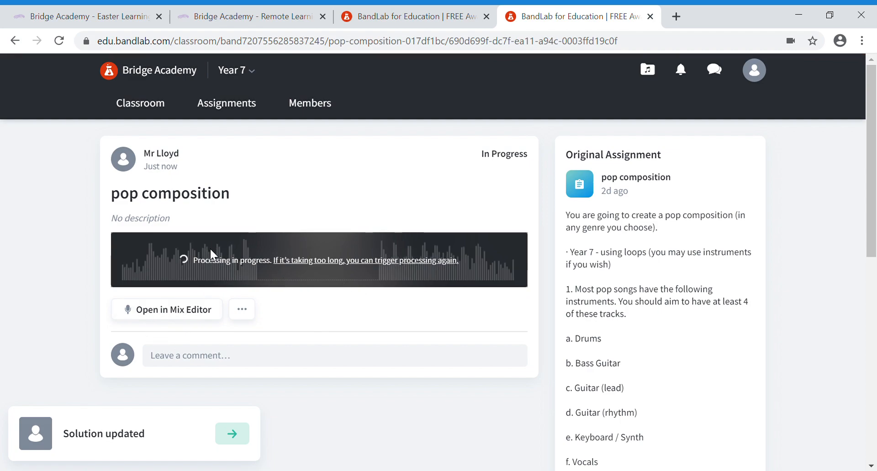
- Reopen the pop composition in the Mix Editor, close the assignment brief and submit the solution without a note
left_click(184, 314)
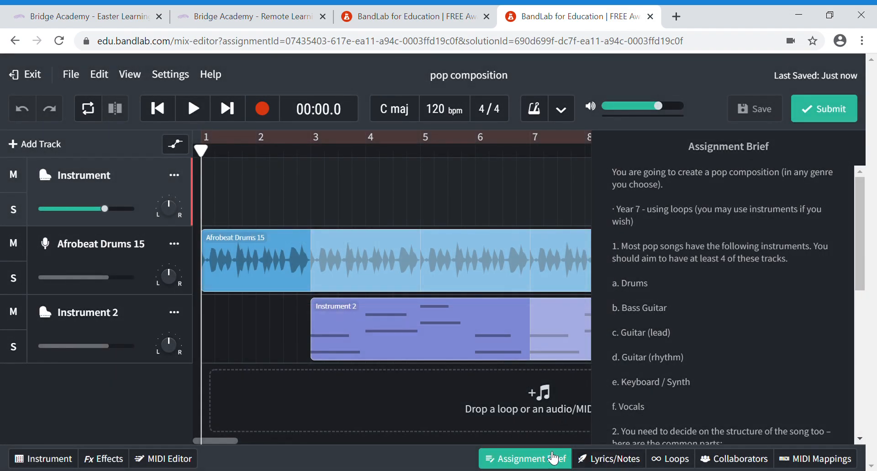
left_click(561, 460)
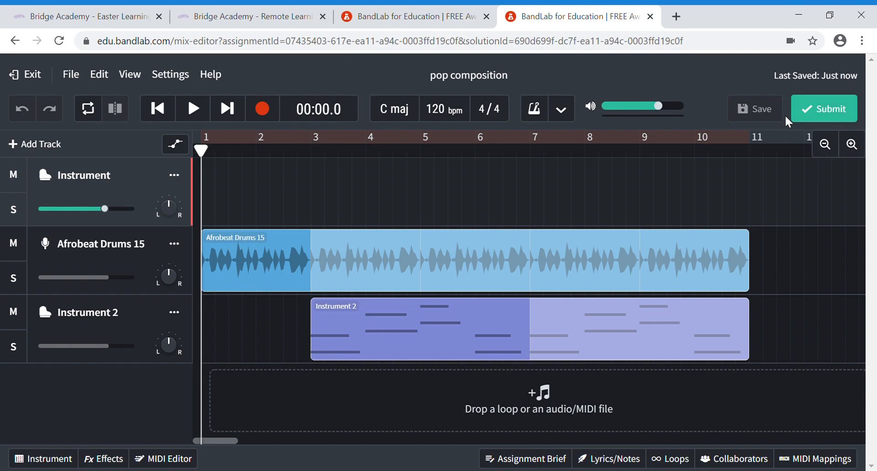
left_click(816, 114)
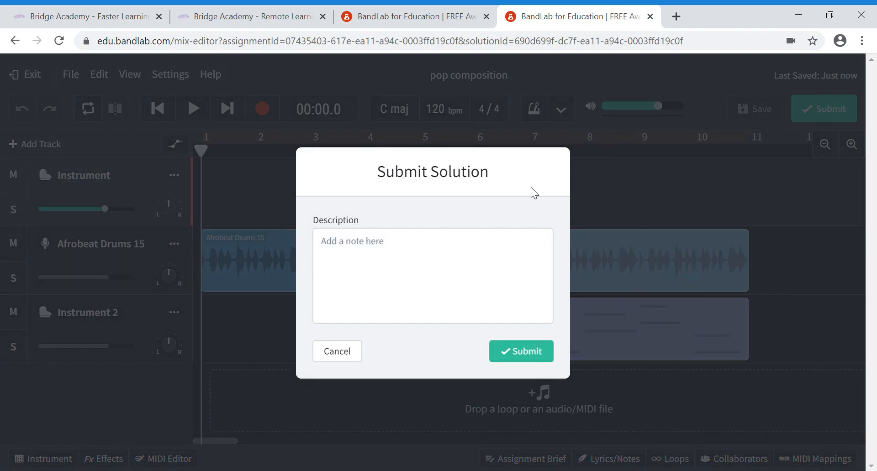
left_click(523, 352)
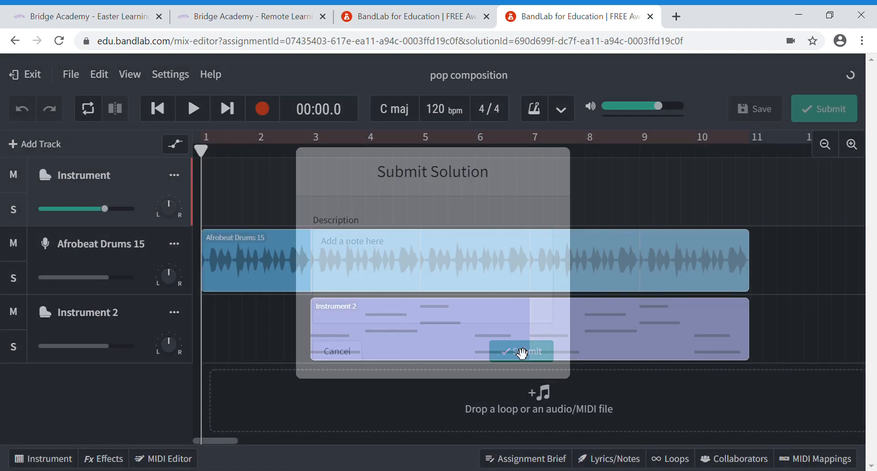